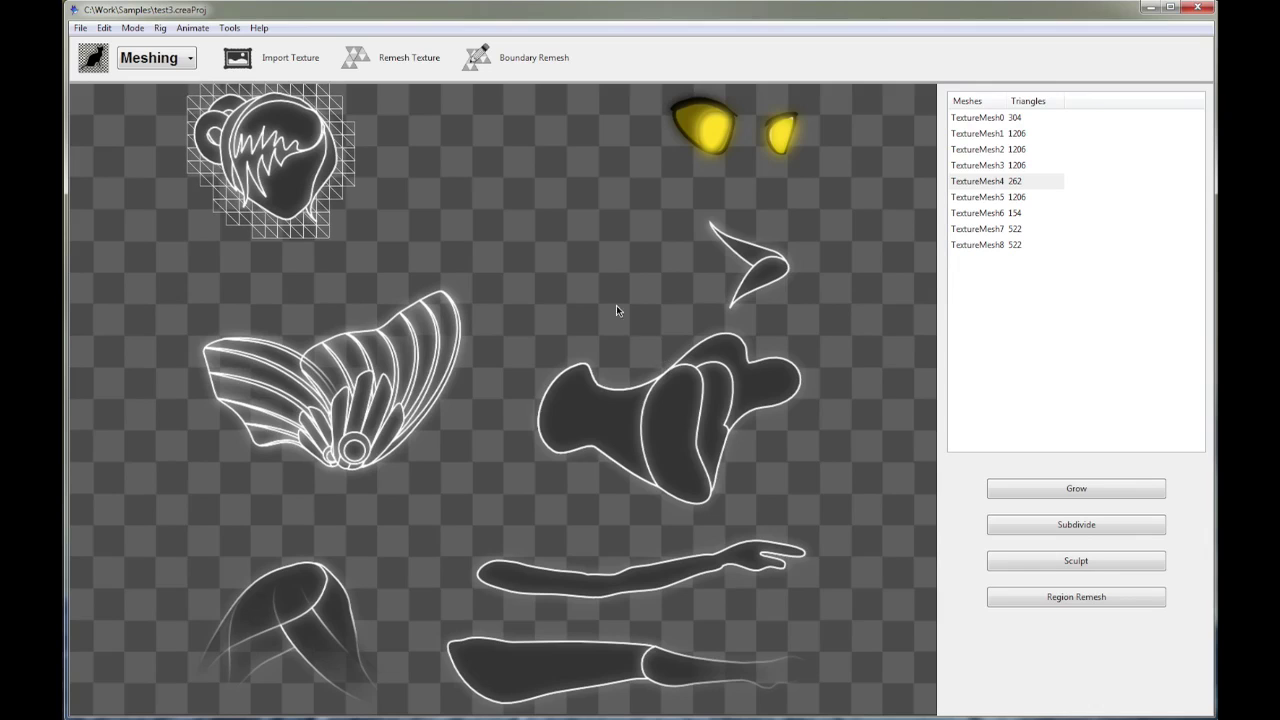
pyautogui.moveTo(592, 222); pyautogui.dragTo(597, 229)
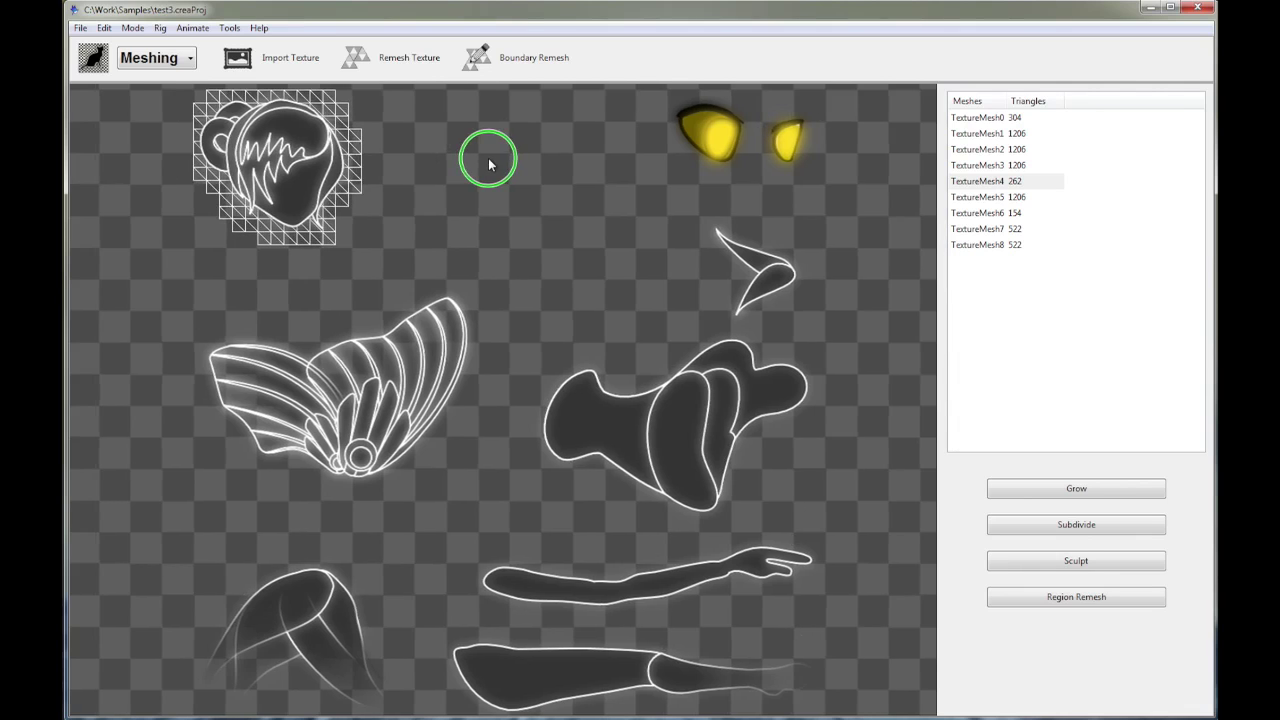
pyautogui.moveTo(484, 158); pyautogui.dragTo(490, 160)
pyautogui.click(390, 62)
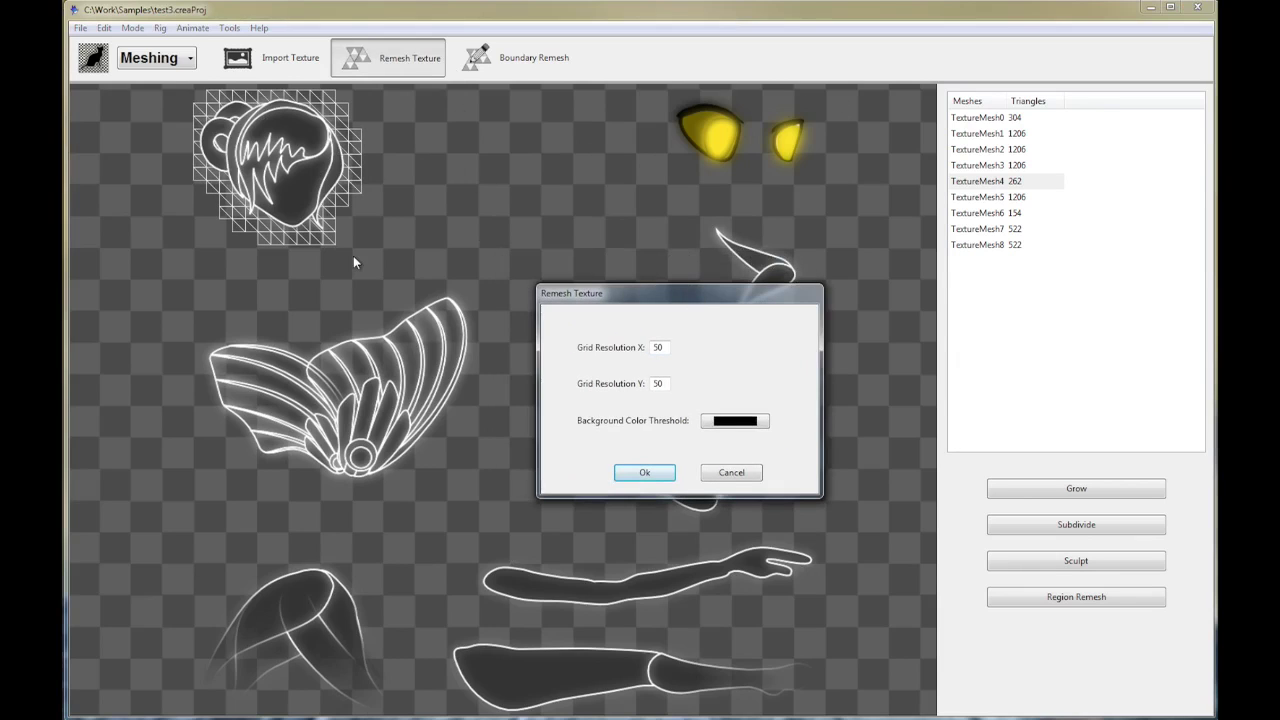
pyautogui.click(736, 471)
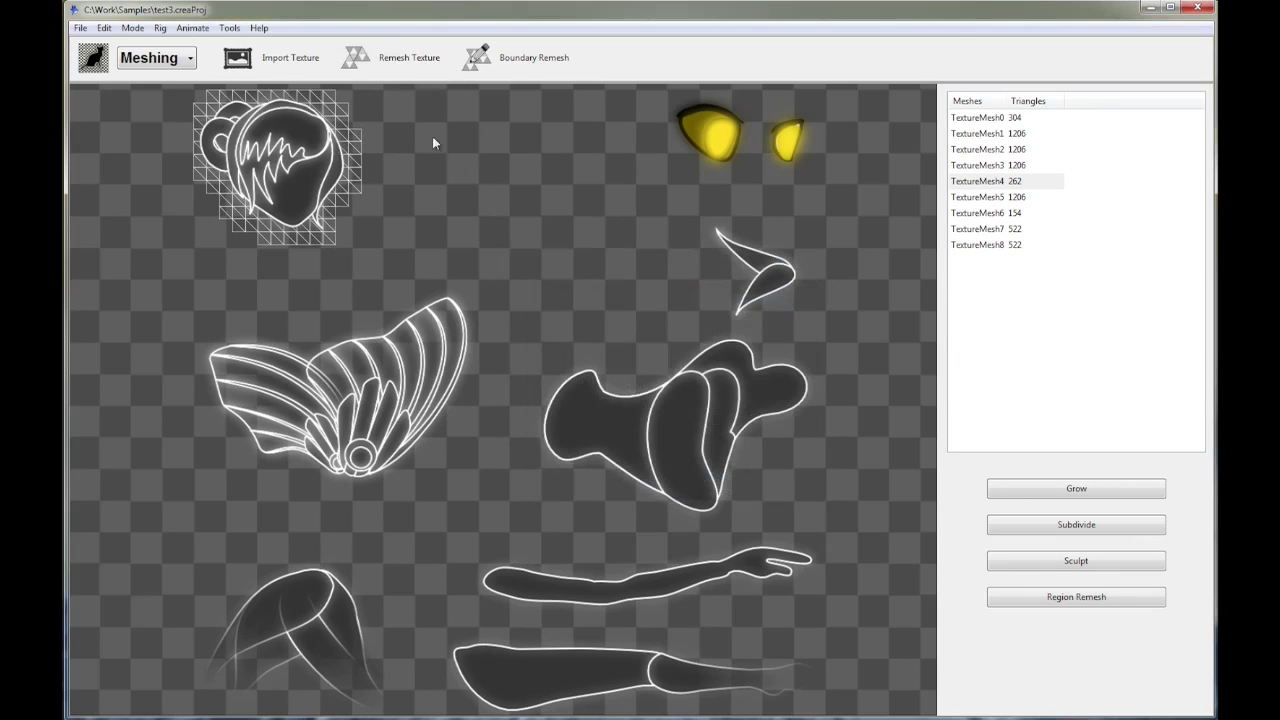
pyautogui.click(388, 58)
pyautogui.click(619, 317)
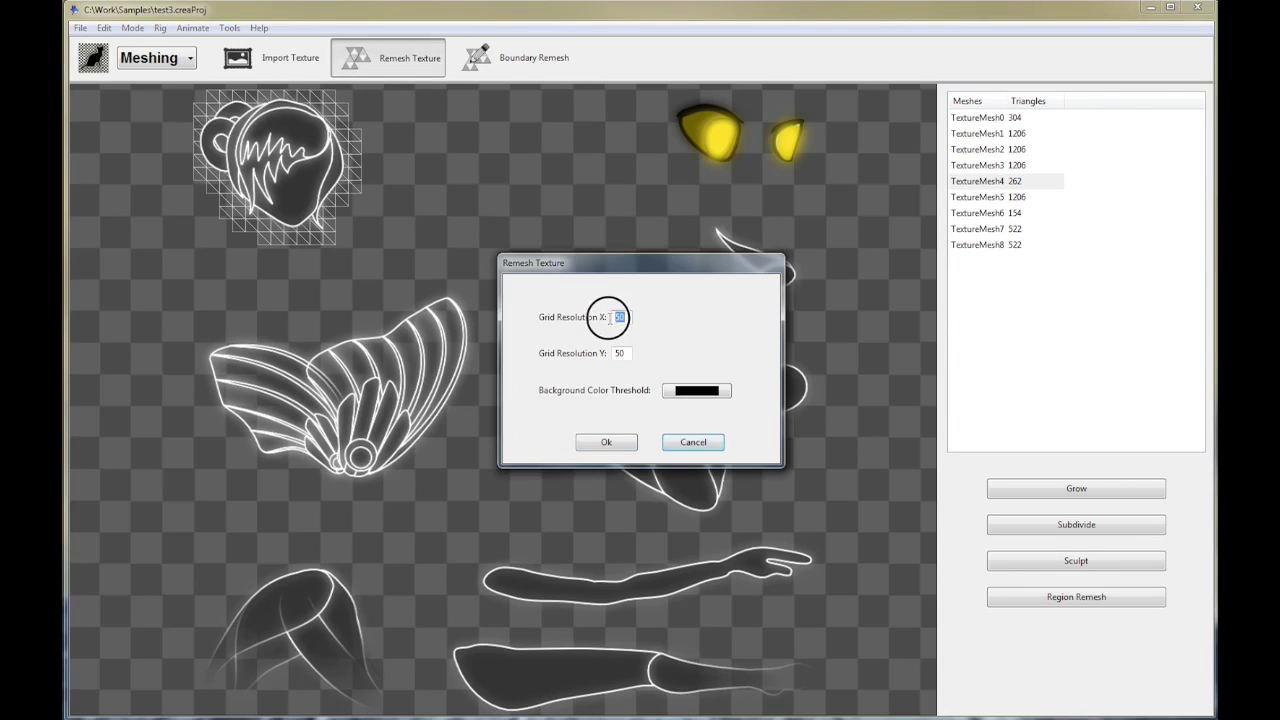
pyautogui.click(615, 353)
pyautogui.click(690, 441)
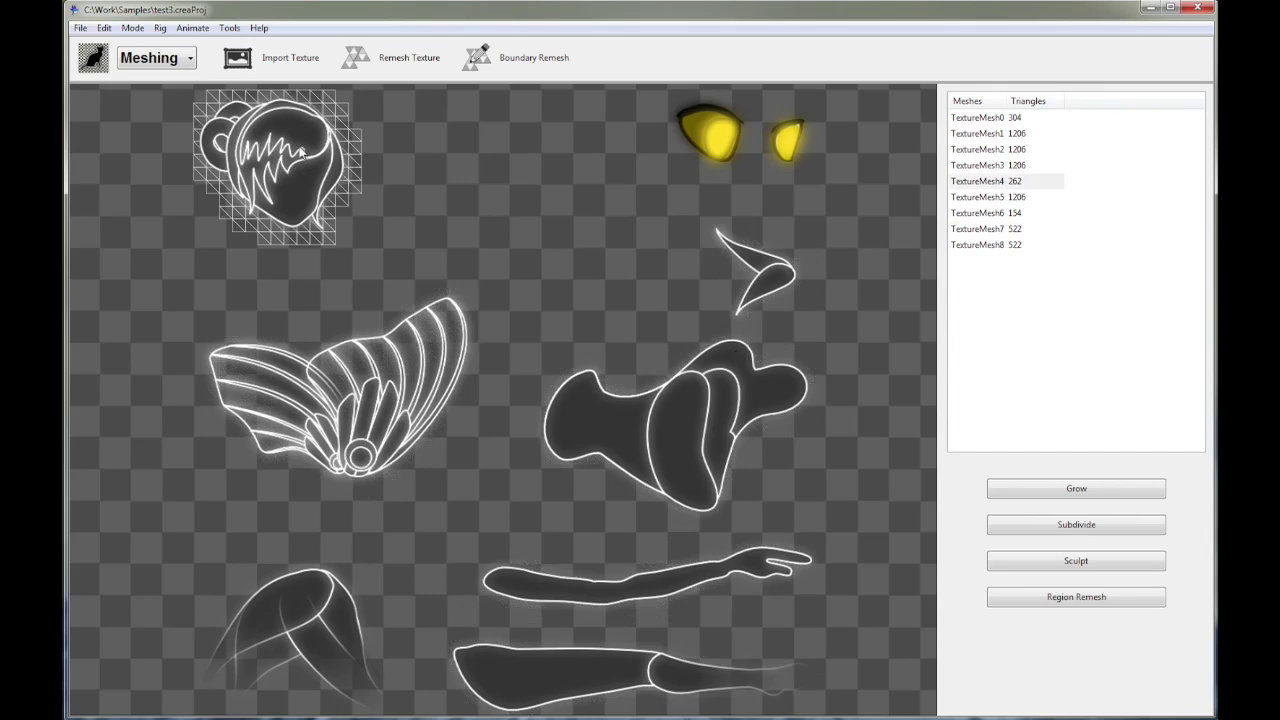
# - Remesh the whole texture with a coarse grid resolution of 20 in X and 20 in Y
pyautogui.click(428, 70)
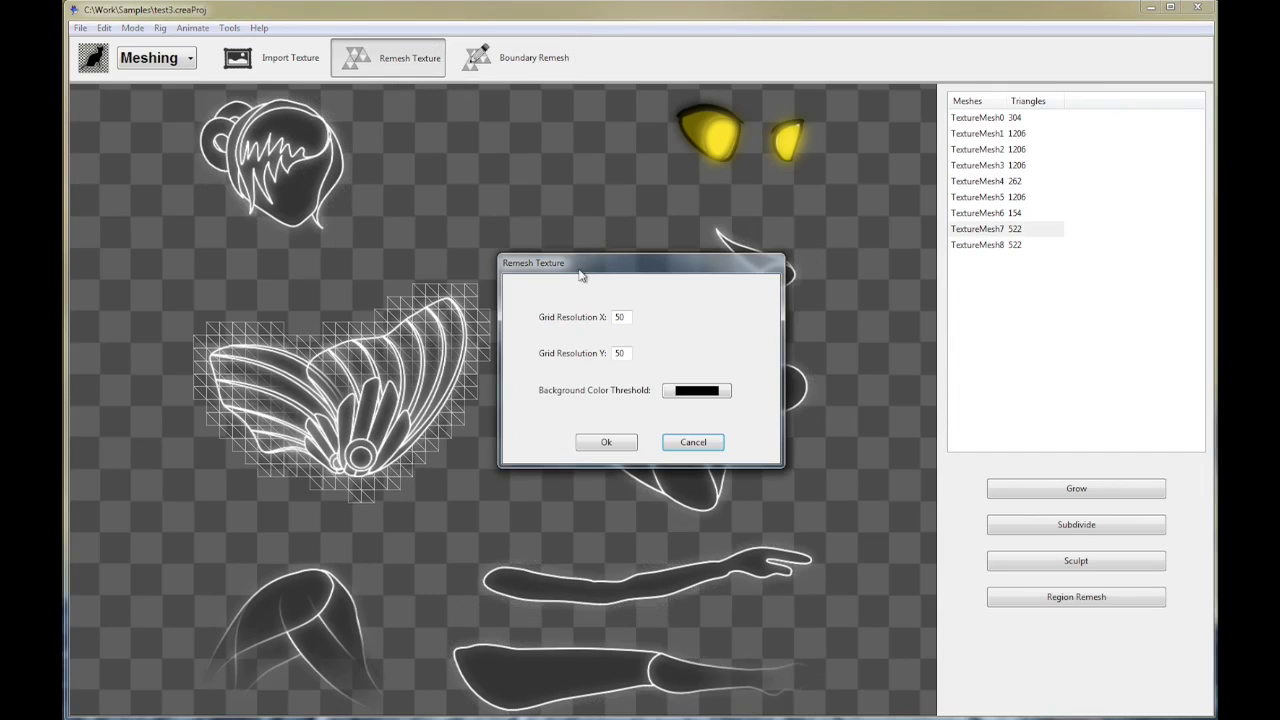
pyautogui.click(621, 316)
pyautogui.press('BackSpace')
pyautogui.press('BackSpace')
pyautogui.write('20')
pyautogui.press('Tab')
pyautogui.write('20')
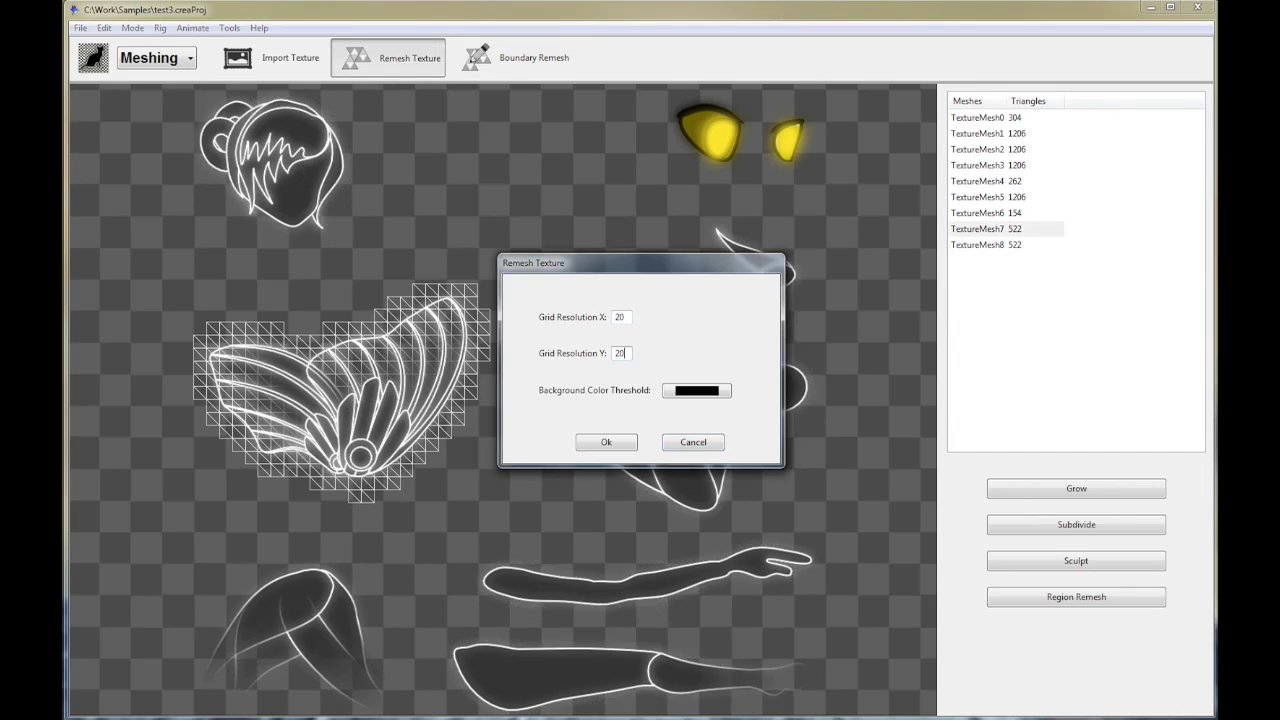
pyautogui.click(613, 443)
# - Examine how the coarse mesh covers each part: the head, the wings, the eyes with the torso and limbs, and the faded garment
pyautogui.click(256, 165)
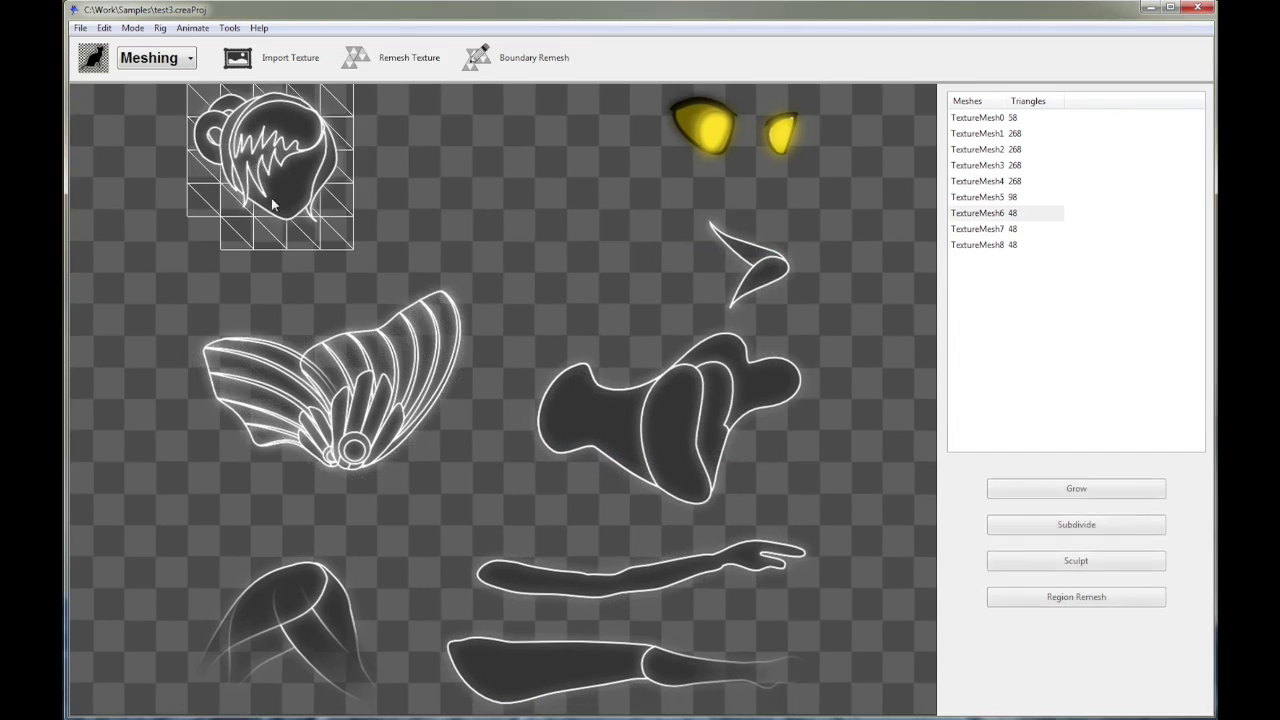
pyautogui.click(288, 378)
pyautogui.click(269, 166)
pyautogui.click(325, 370)
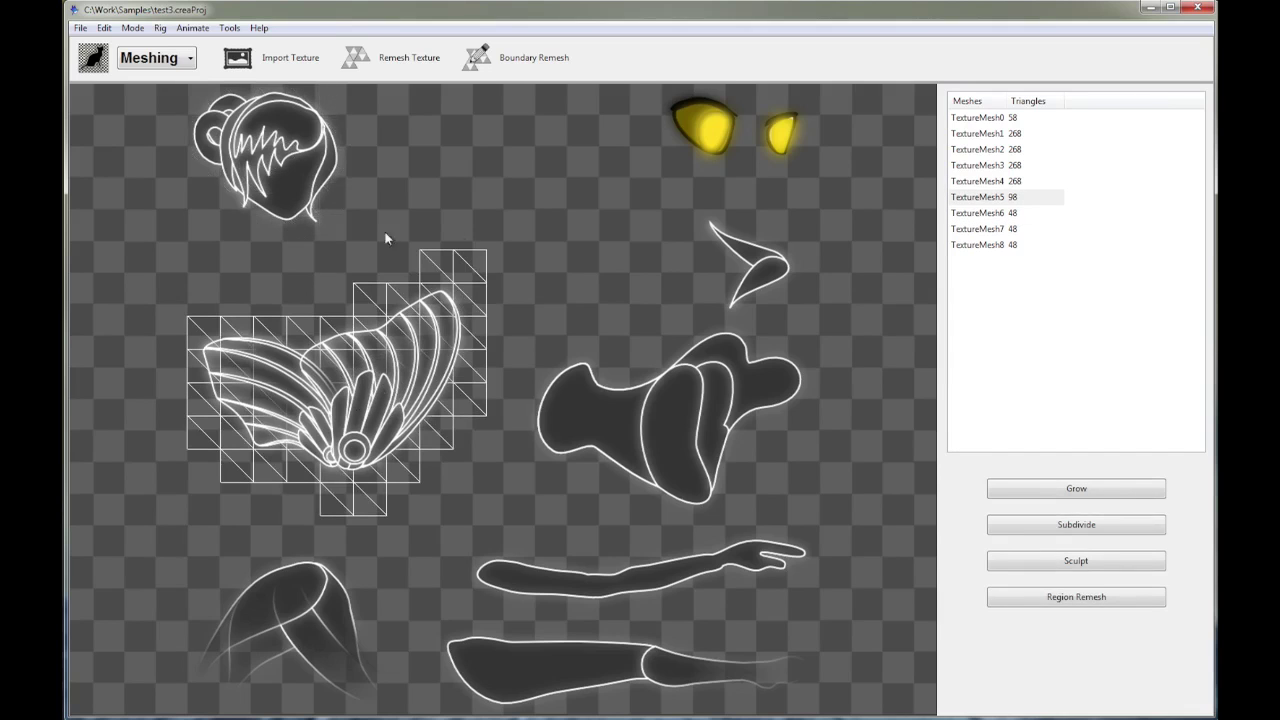
pyautogui.moveTo(390, 472); pyautogui.dragTo(386, 480)
pyautogui.click(321, 604)
pyautogui.click(688, 155)
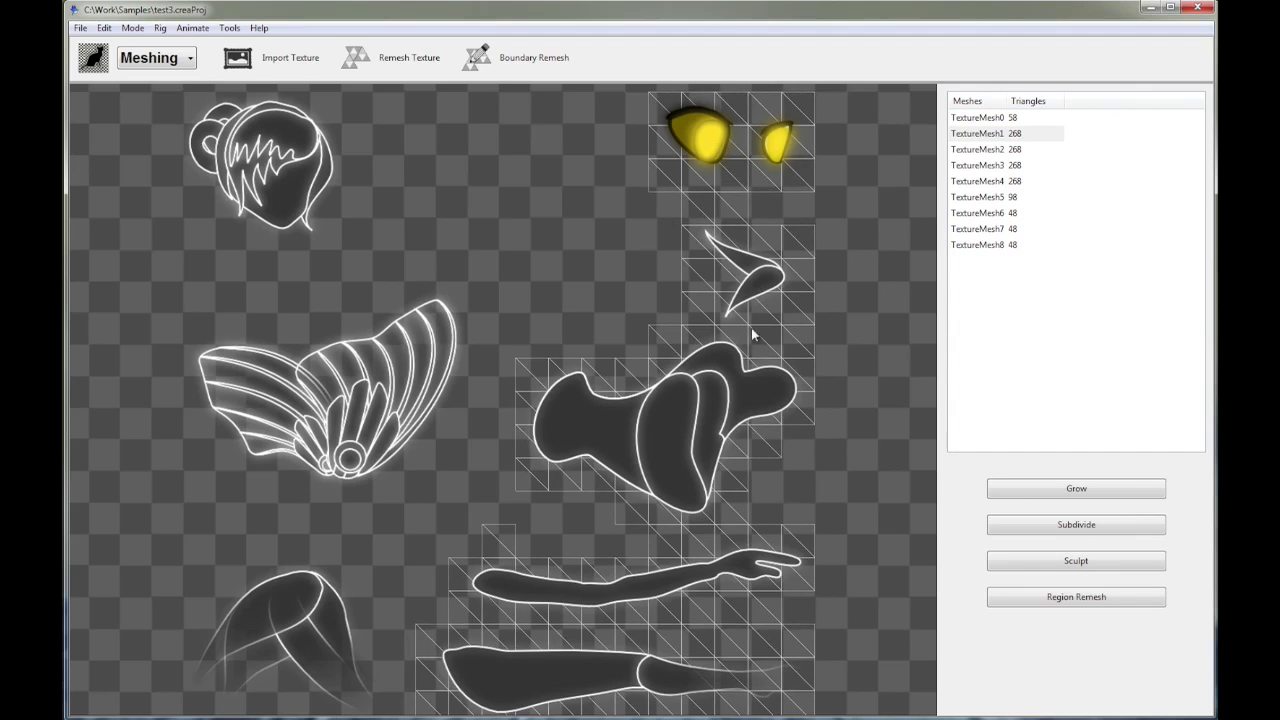
pyautogui.click(325, 432)
pyautogui.click(333, 562)
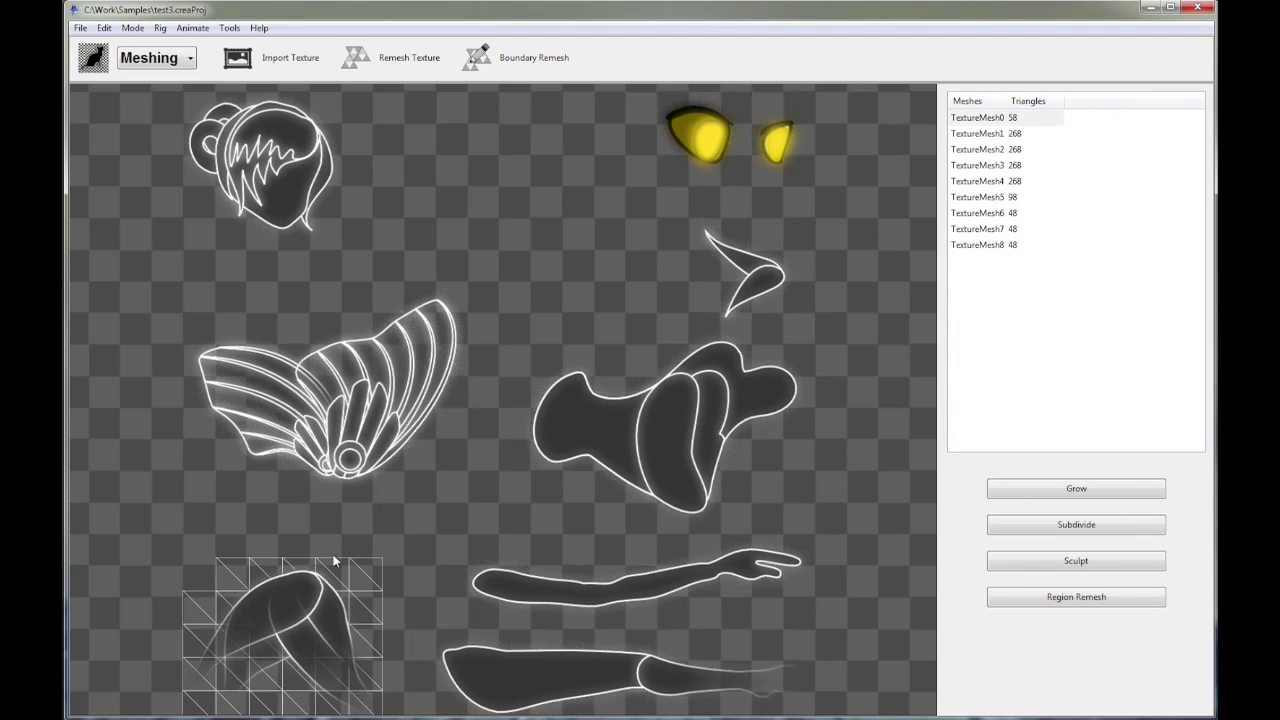
pyautogui.click(297, 144)
pyautogui.click(369, 410)
pyautogui.click(736, 141)
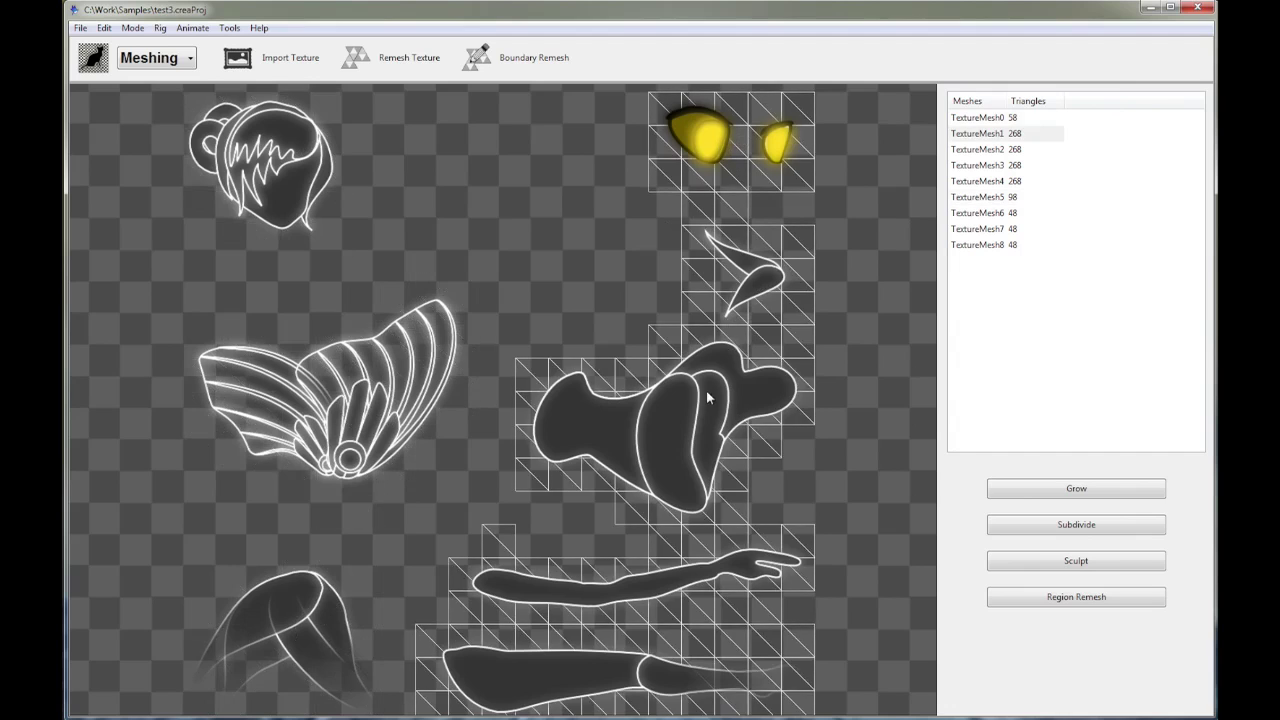
pyautogui.click(338, 414)
pyautogui.click(302, 212)
pyautogui.click(367, 403)
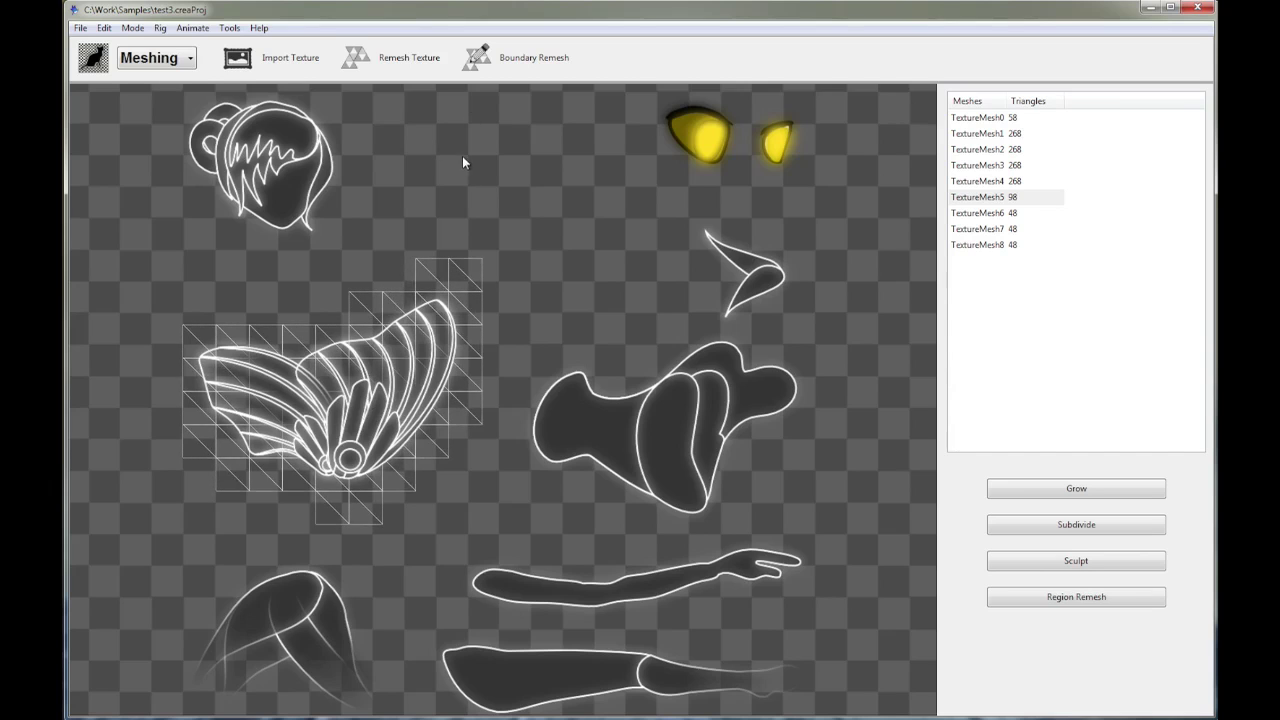
pyautogui.click(391, 62)
pyautogui.click(688, 440)
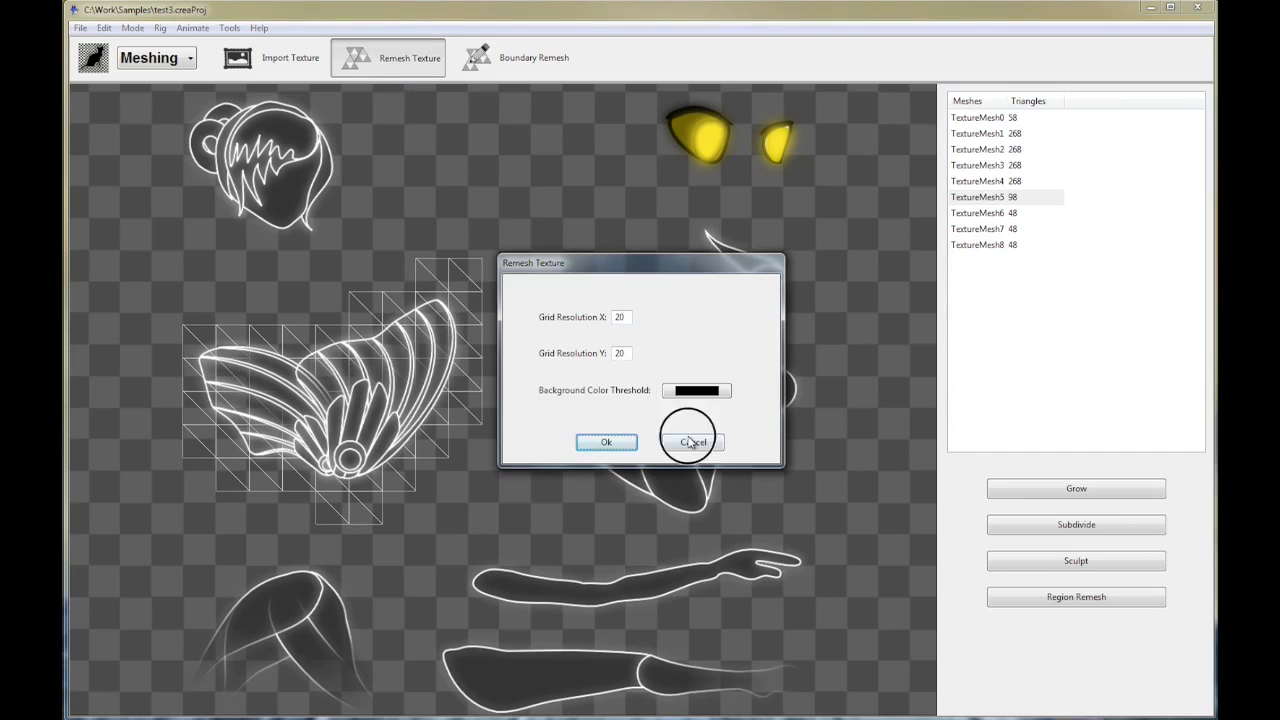
pyautogui.click(698, 140)
pyautogui.click(465, 377)
pyautogui.click(264, 174)
pyautogui.click(332, 402)
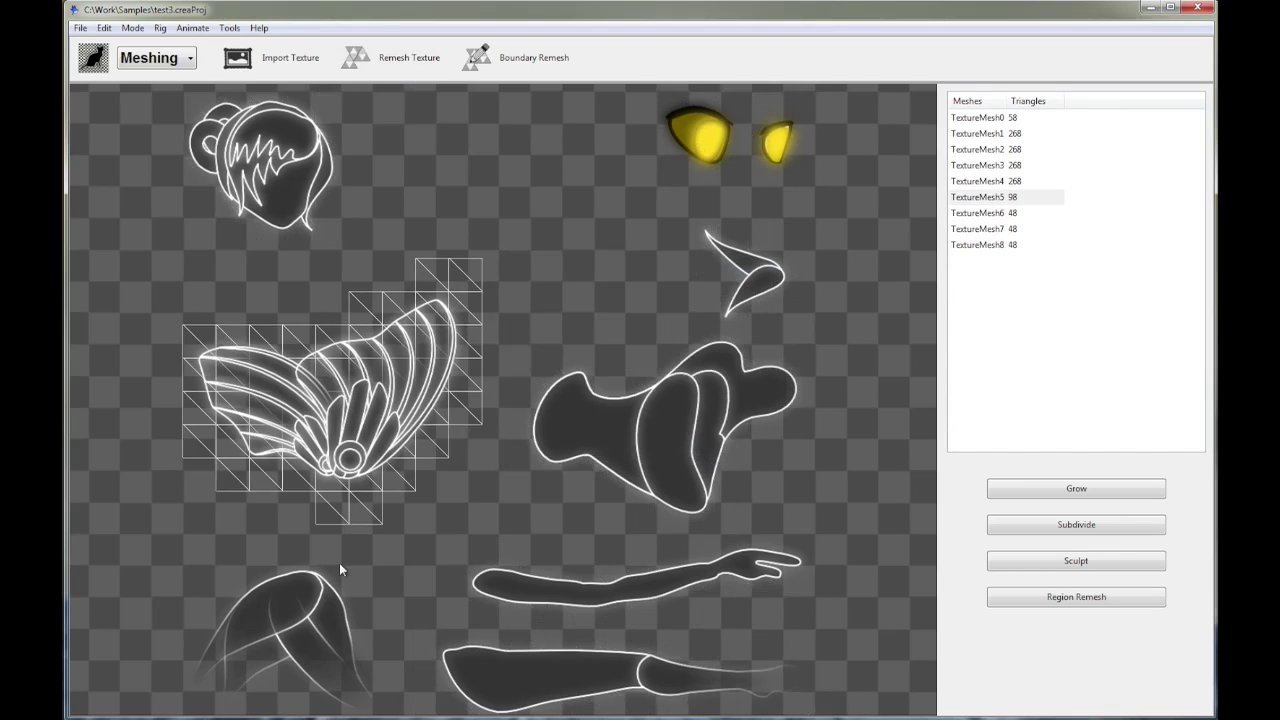
pyautogui.click(331, 628)
# - Remesh the texture with a grid resolution of 50 in X and Y, and check the meshes around the wings, garment and torso
pyautogui.click(391, 57)
pyautogui.doubleClick(605, 316)
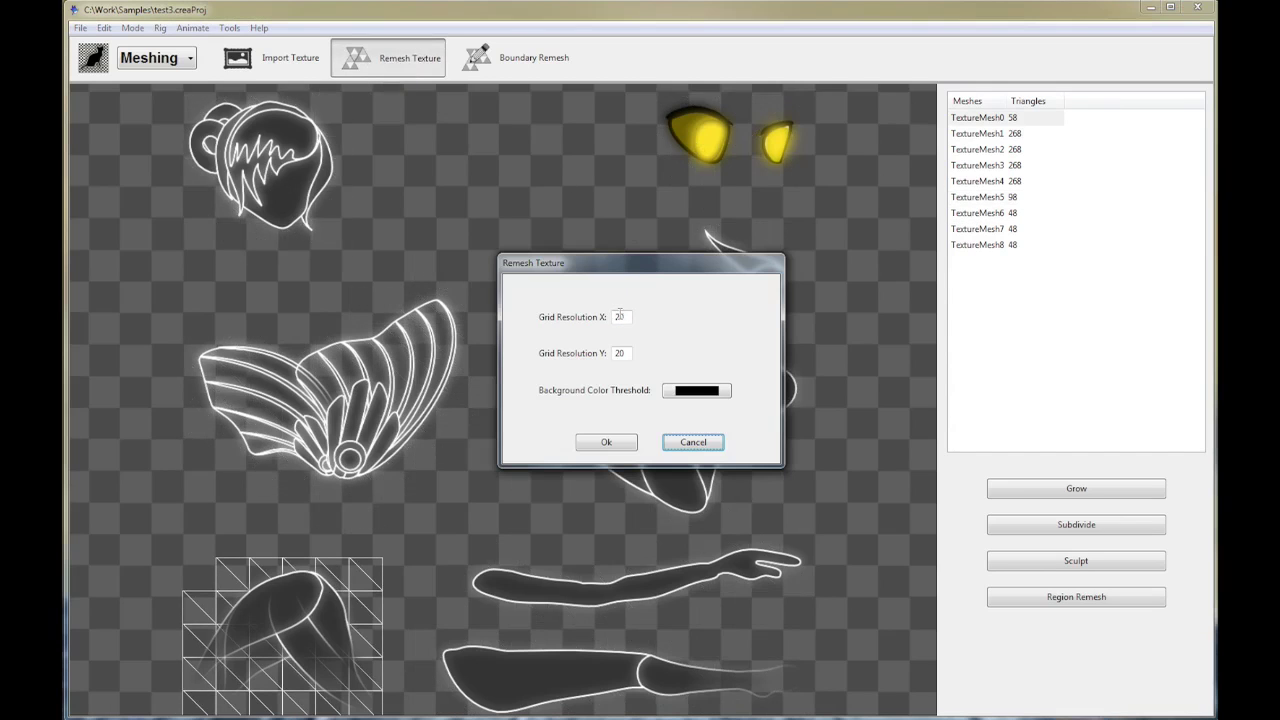
pyautogui.write('5')
pyautogui.click(606, 442)
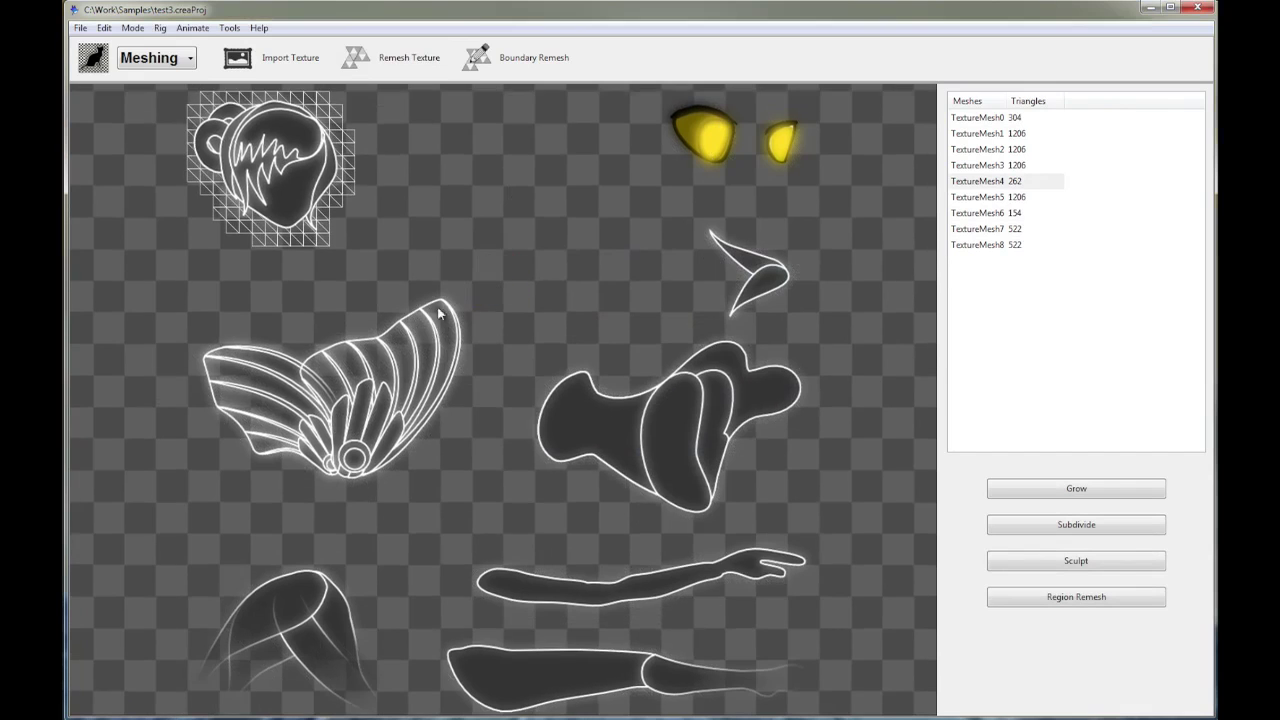
pyautogui.click(379, 371)
pyautogui.click(313, 621)
pyautogui.click(765, 127)
pyautogui.click(742, 398)
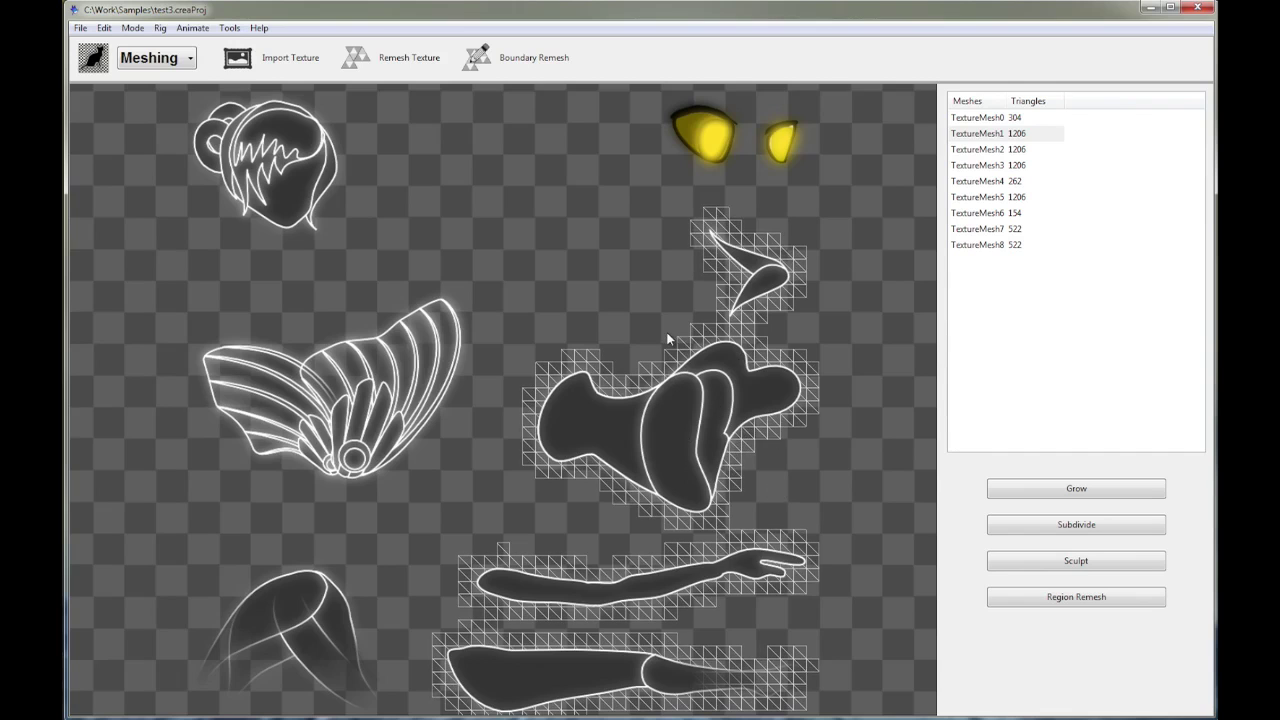
# - Start a Boundary Remesh and mark the row of triangles joining the curved pointed piece to the torso
pyautogui.click(534, 60)
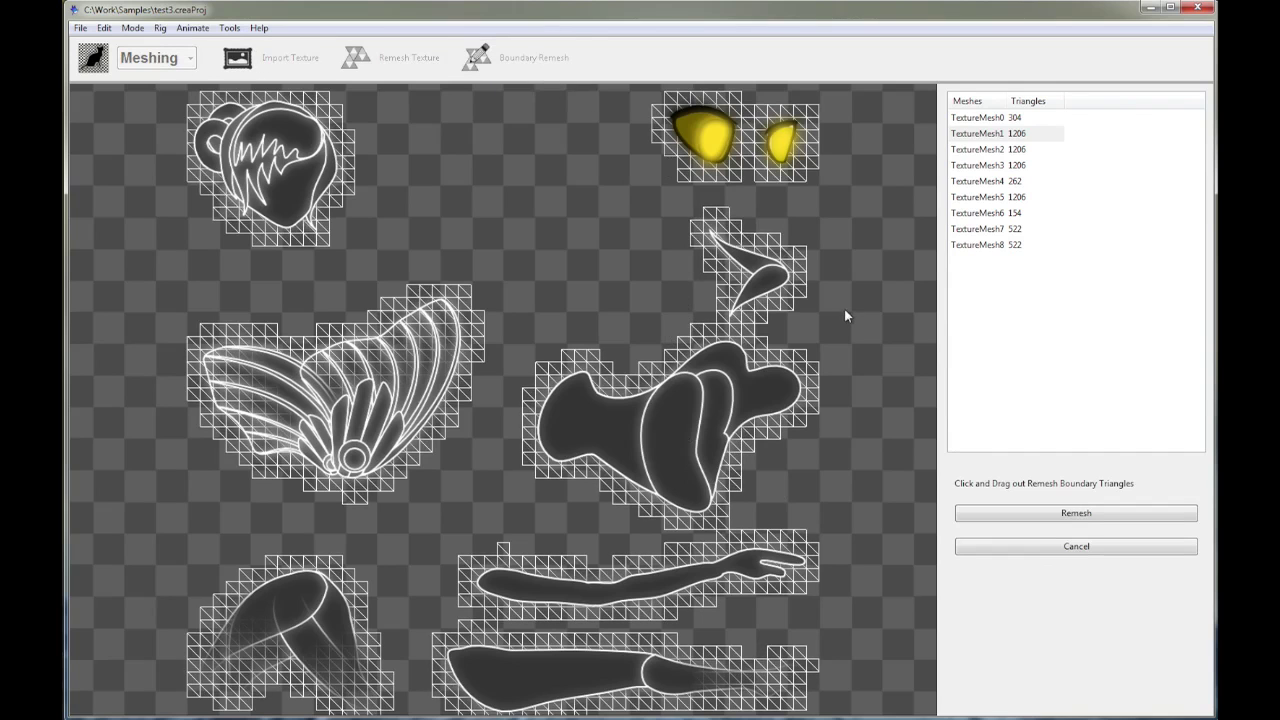
pyautogui.moveTo(845, 310); pyautogui.dragTo(820, 305)
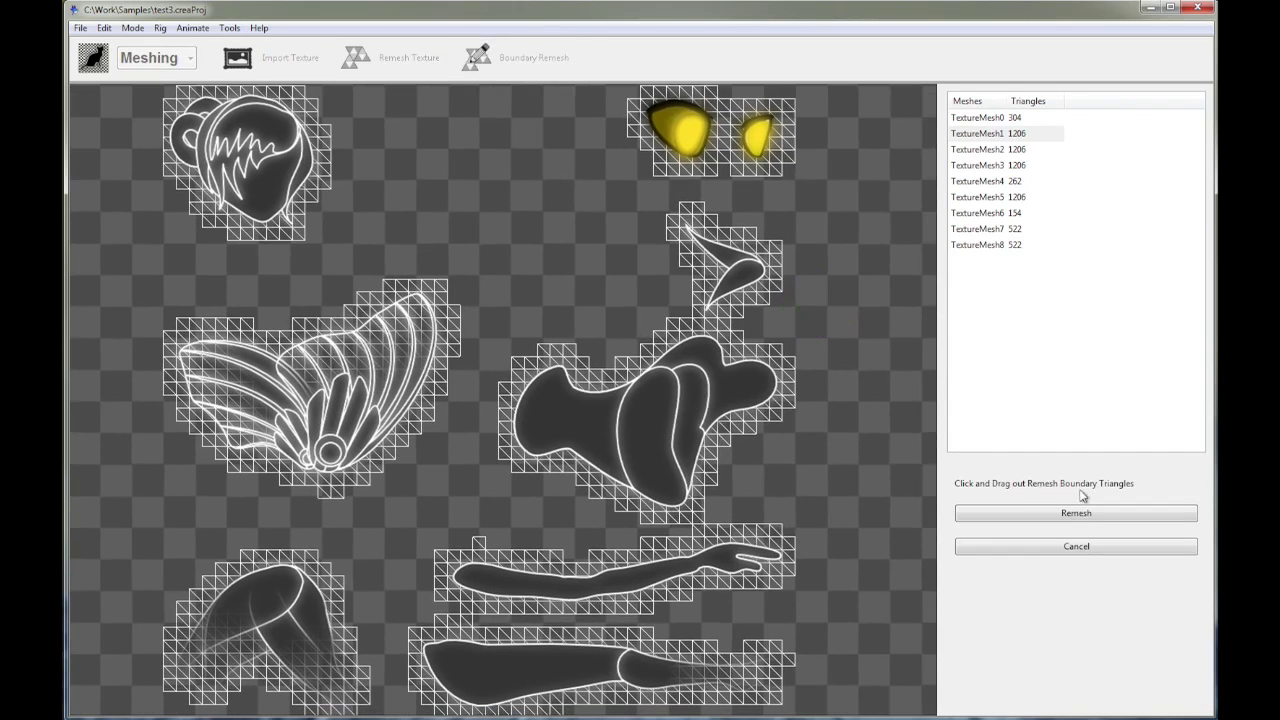
pyautogui.scroll(3, 810, 338)
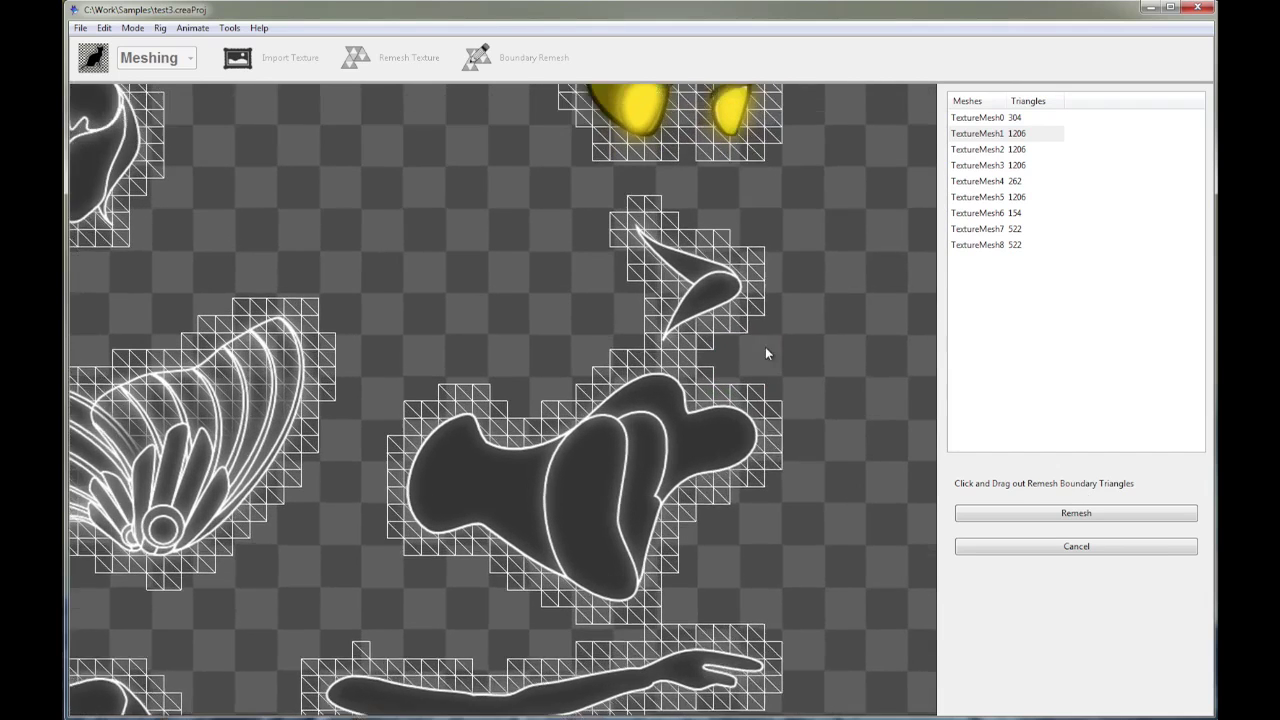
pyautogui.scroll(1, 765, 353)
pyautogui.moveTo(622, 347); pyautogui.dragTo(714, 357)
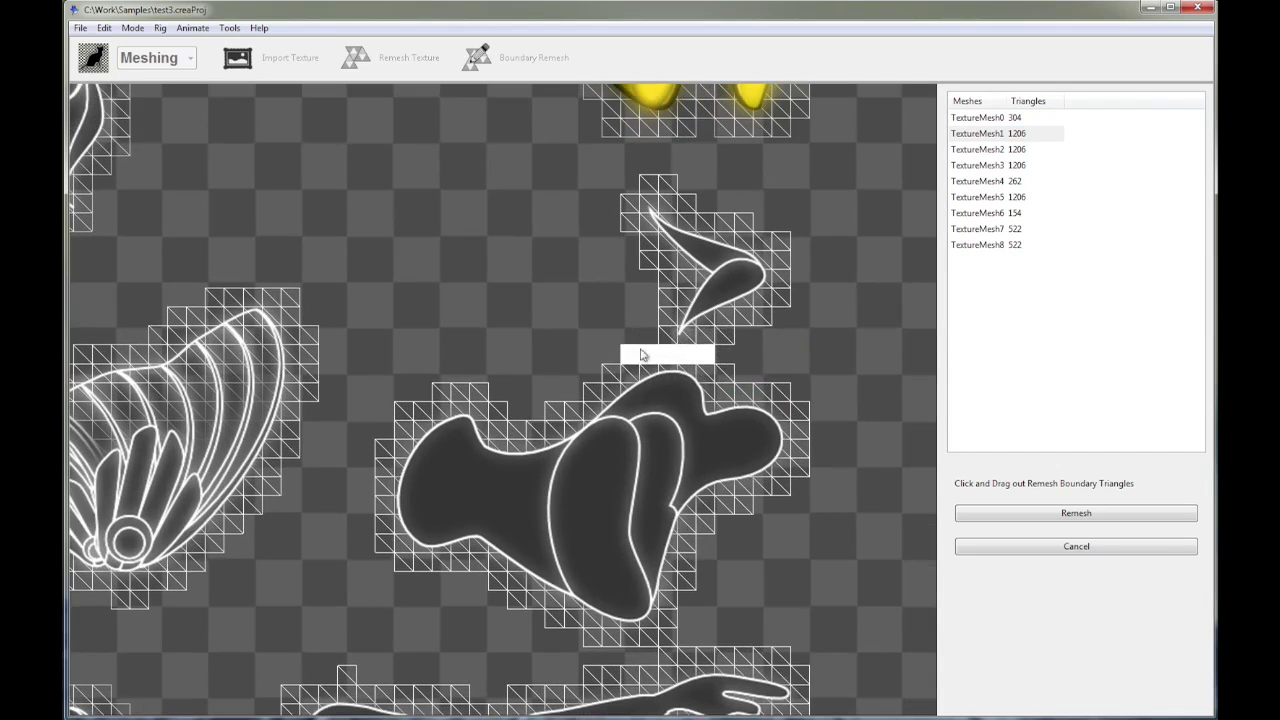
# - Mark the boundary triangles between the torso and the arm, and those between the arm and the limb below it
pyautogui.moveTo(770, 533); pyautogui.dragTo(726, 427)
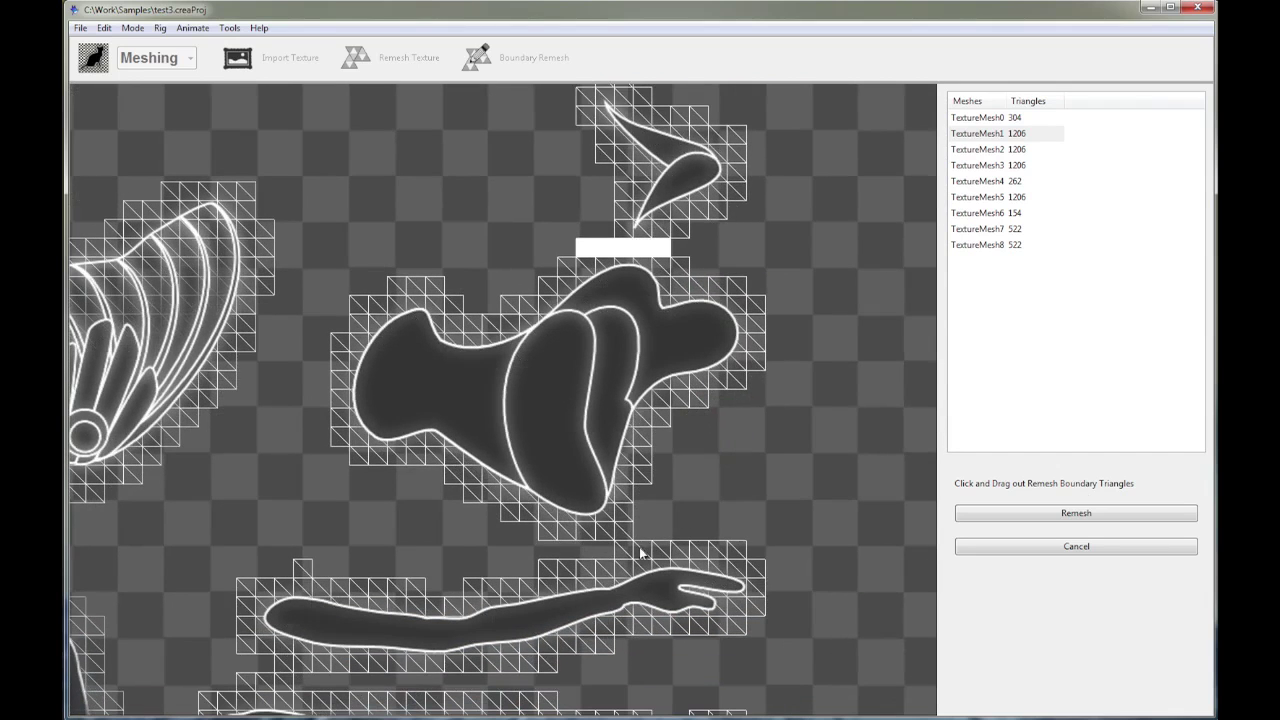
pyautogui.moveTo(641, 552); pyautogui.dragTo(748, 540)
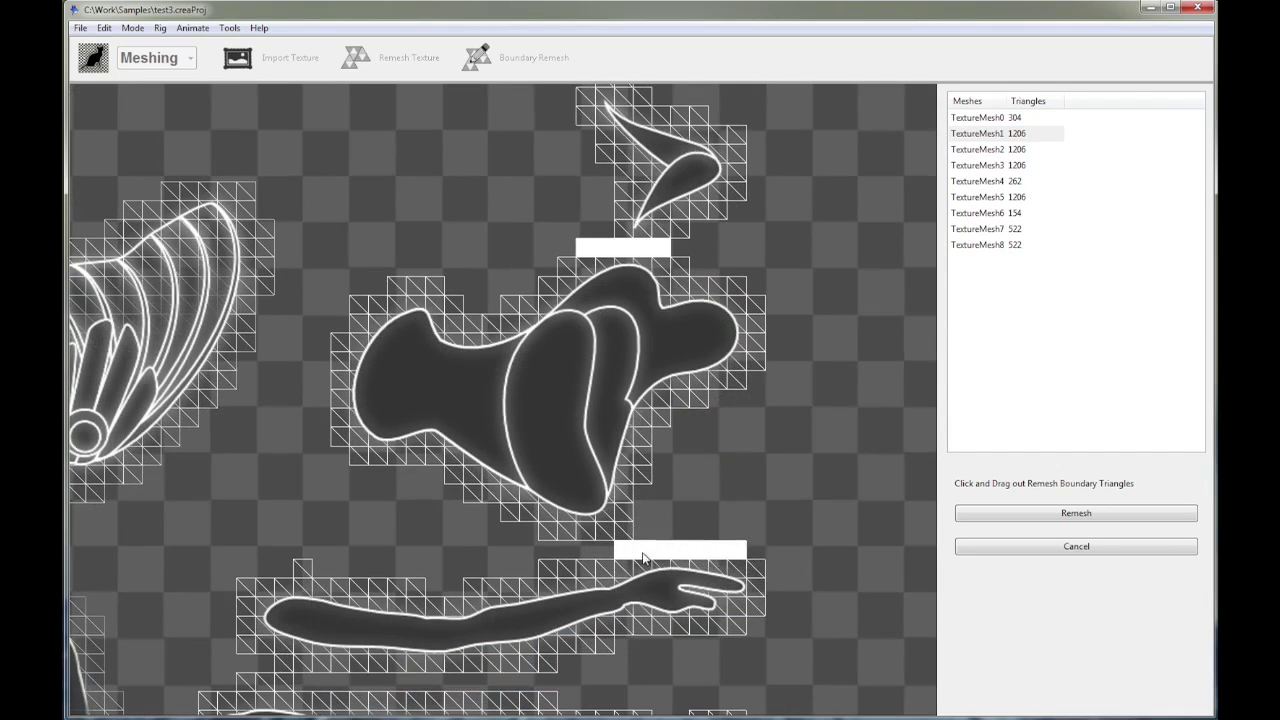
pyautogui.moveTo(567, 568); pyautogui.dragTo(582, 453)
pyautogui.moveTo(295, 525); pyautogui.dragTo(356, 527)
# - Run the boundary remesh on the marked triangles to split the connected parts into separate meshes
pyautogui.moveTo(630, 437); pyautogui.dragTo(608, 501)
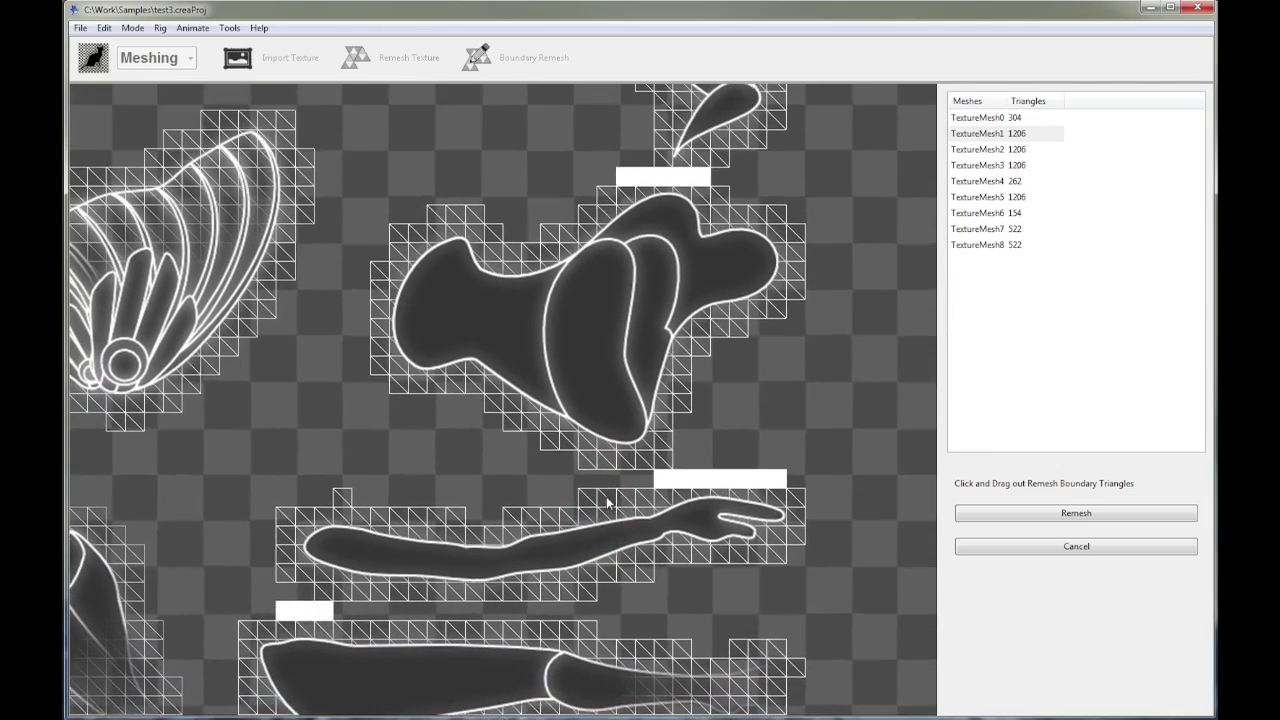
pyautogui.scroll(-2, 741, 368)
pyautogui.moveTo(742, 369); pyautogui.dragTo(729, 397)
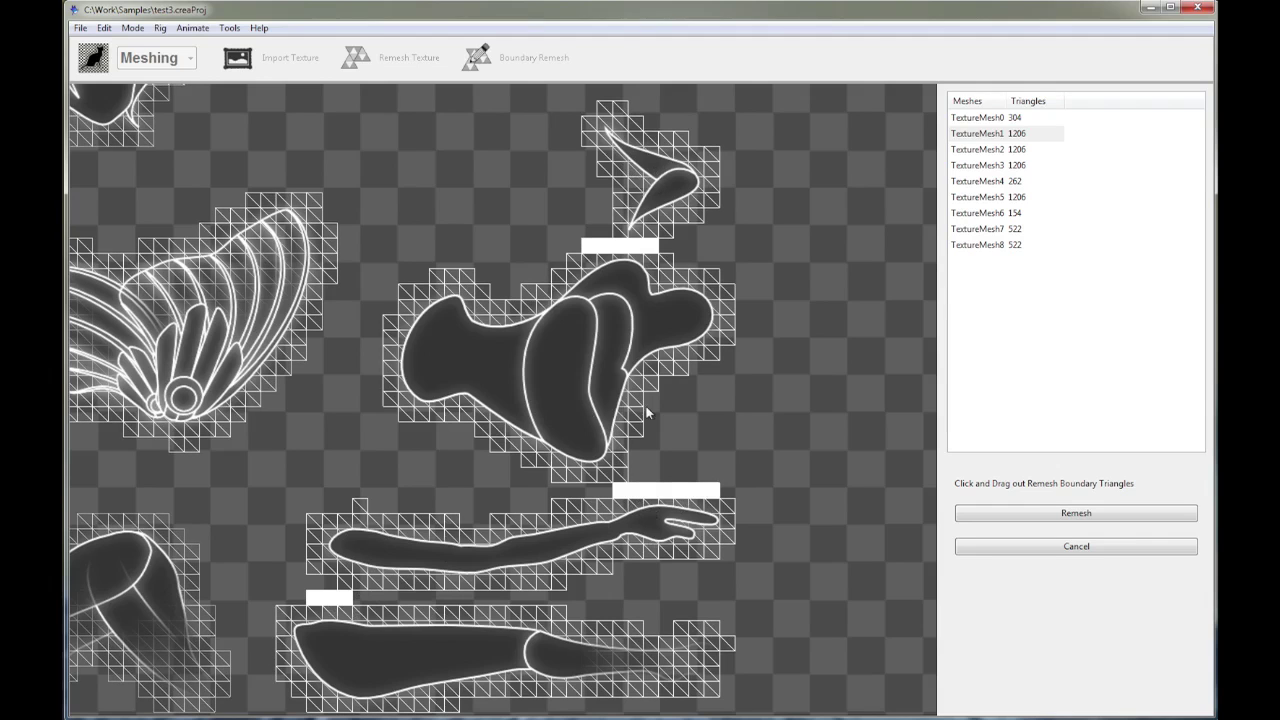
pyautogui.click(1027, 514)
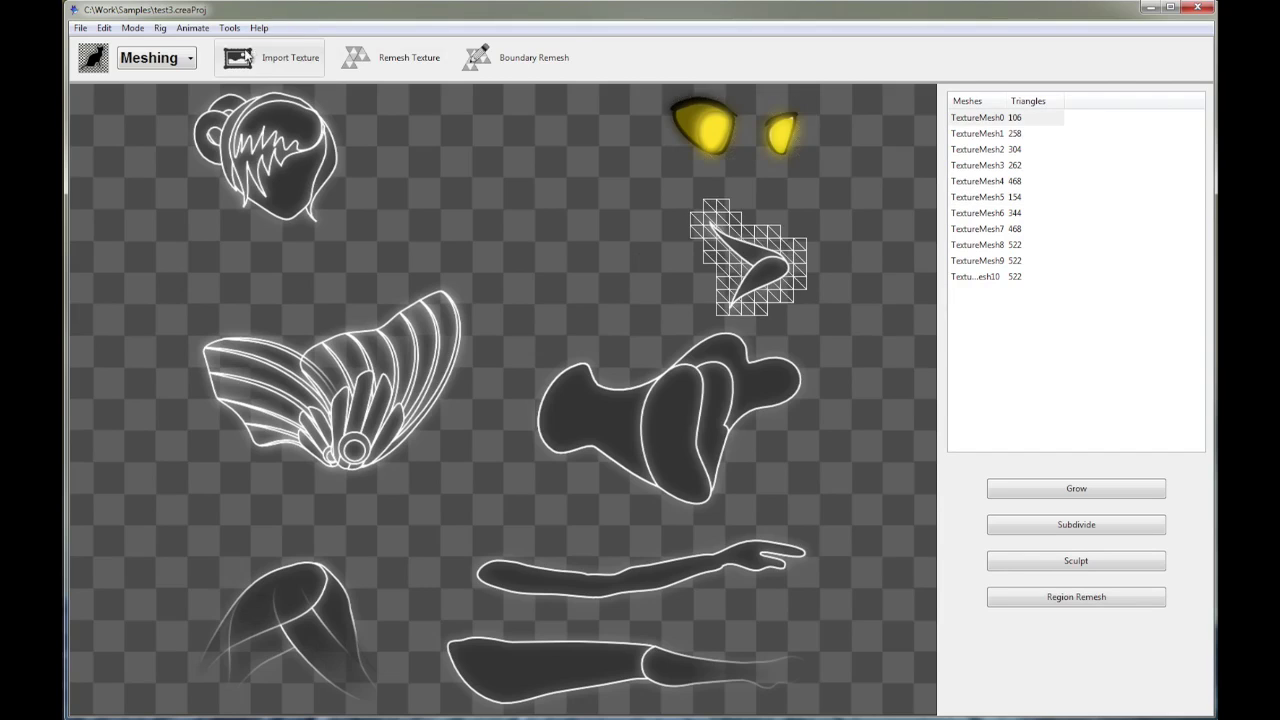
pyautogui.click(539, 60)
pyautogui.moveTo(857, 304); pyautogui.dragTo(837, 306)
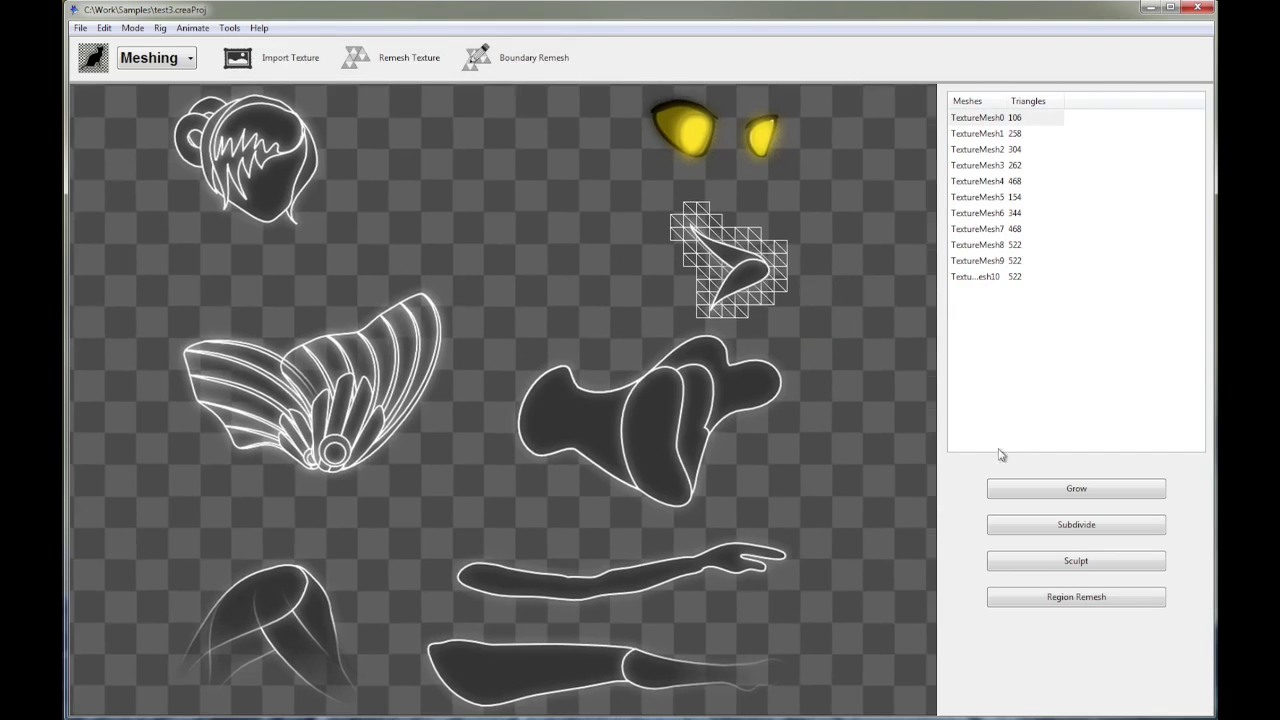
pyautogui.click(1058, 490)
# - Grow the mesh of the lowest limb by 1 iteration and subdivide it
pyautogui.click(678, 418)
pyautogui.moveTo(794, 475)
pyautogui.mouseDown()
pyautogui.moveTo(737, 509)
pyautogui.moveTo(800, 486)
pyautogui.mouseUp()
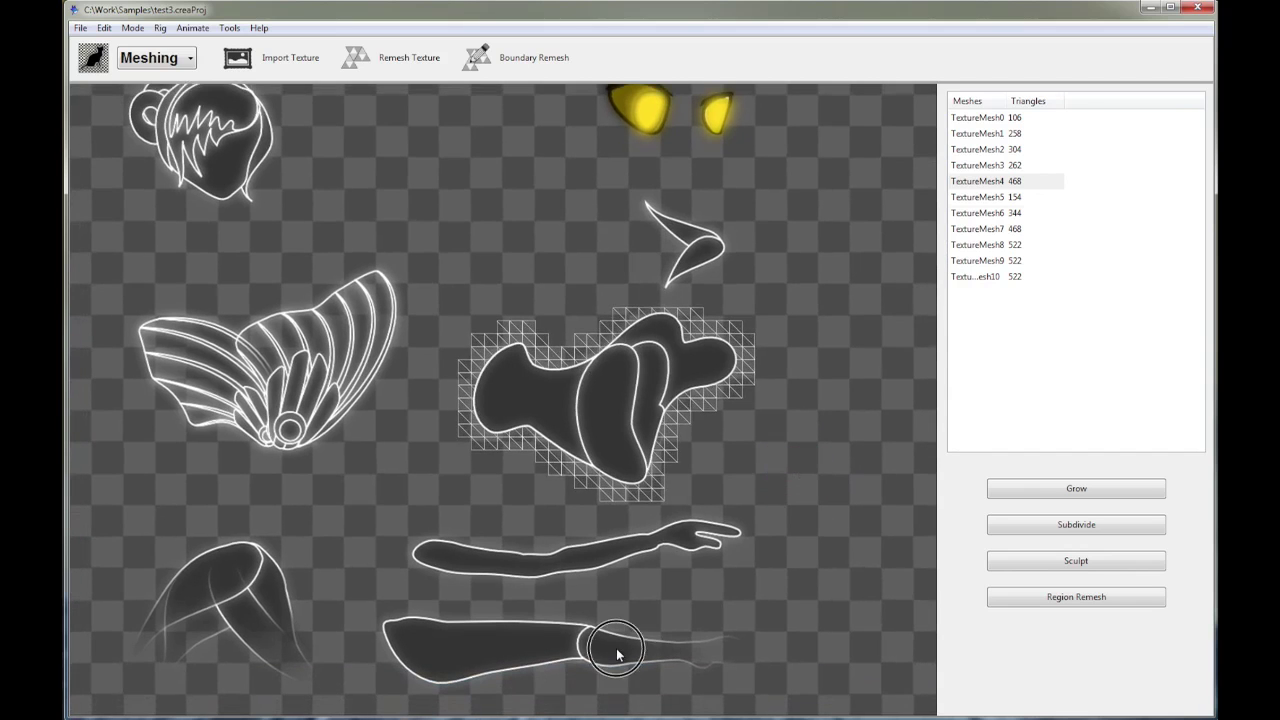
pyautogui.click(767, 617)
pyautogui.scroll(2, 732, 560)
pyautogui.moveTo(767, 617); pyautogui.dragTo(783, 520)
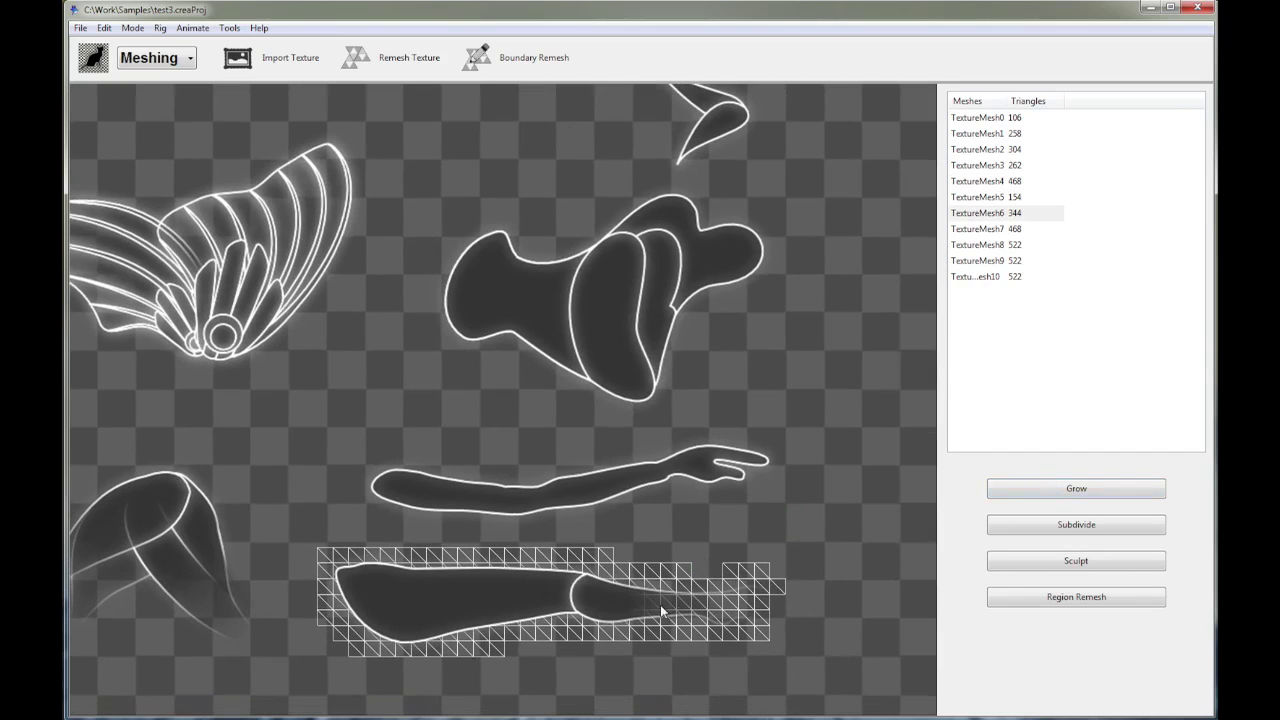
pyautogui.click(1031, 492)
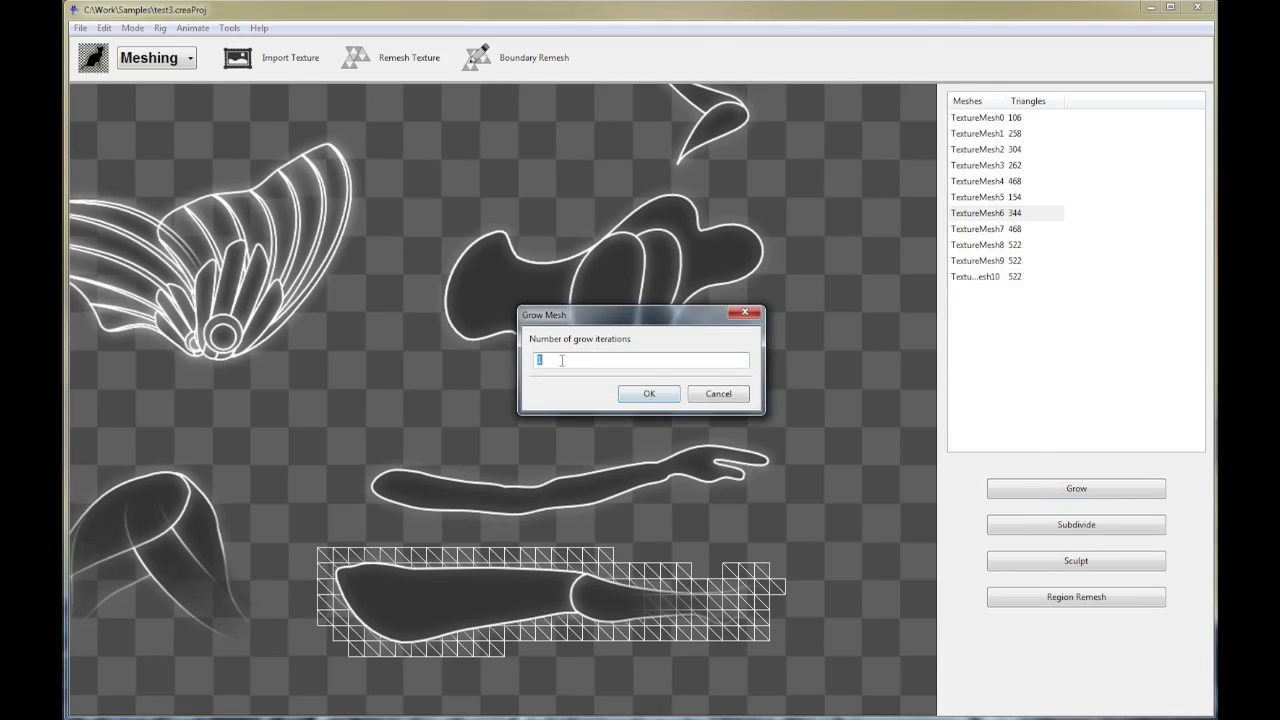
pyautogui.click(650, 396)
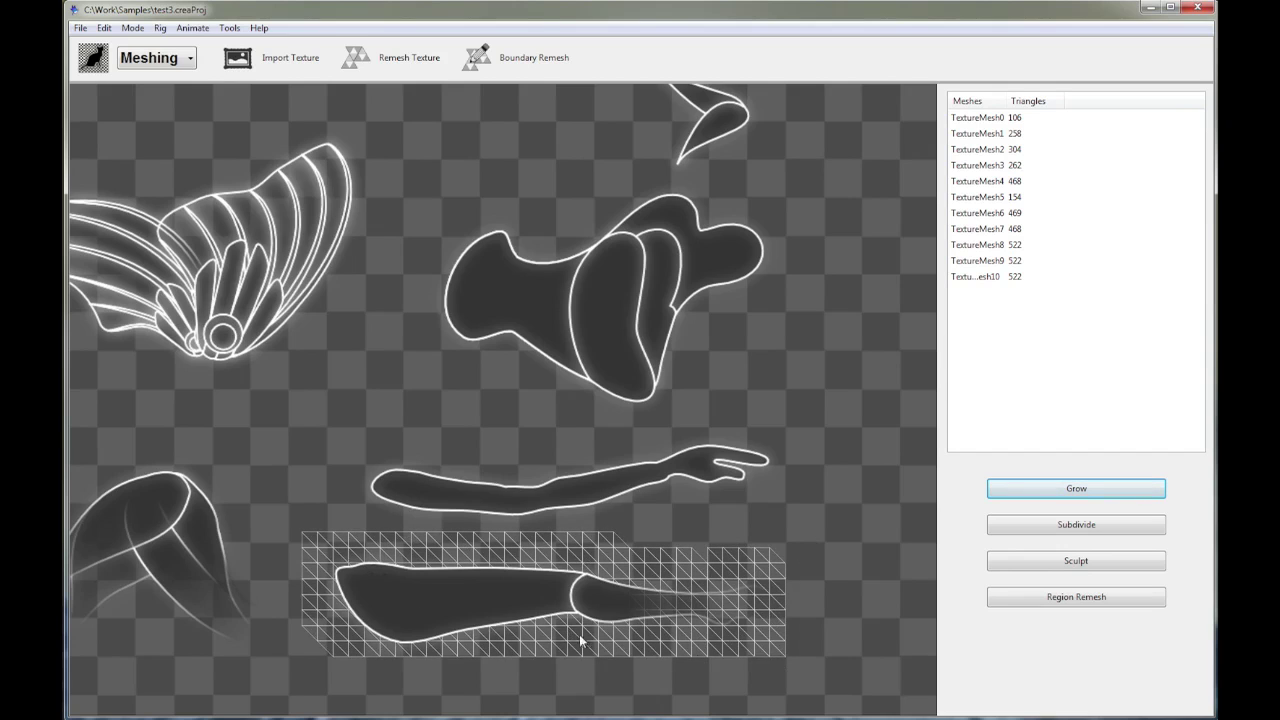
pyautogui.click(1037, 527)
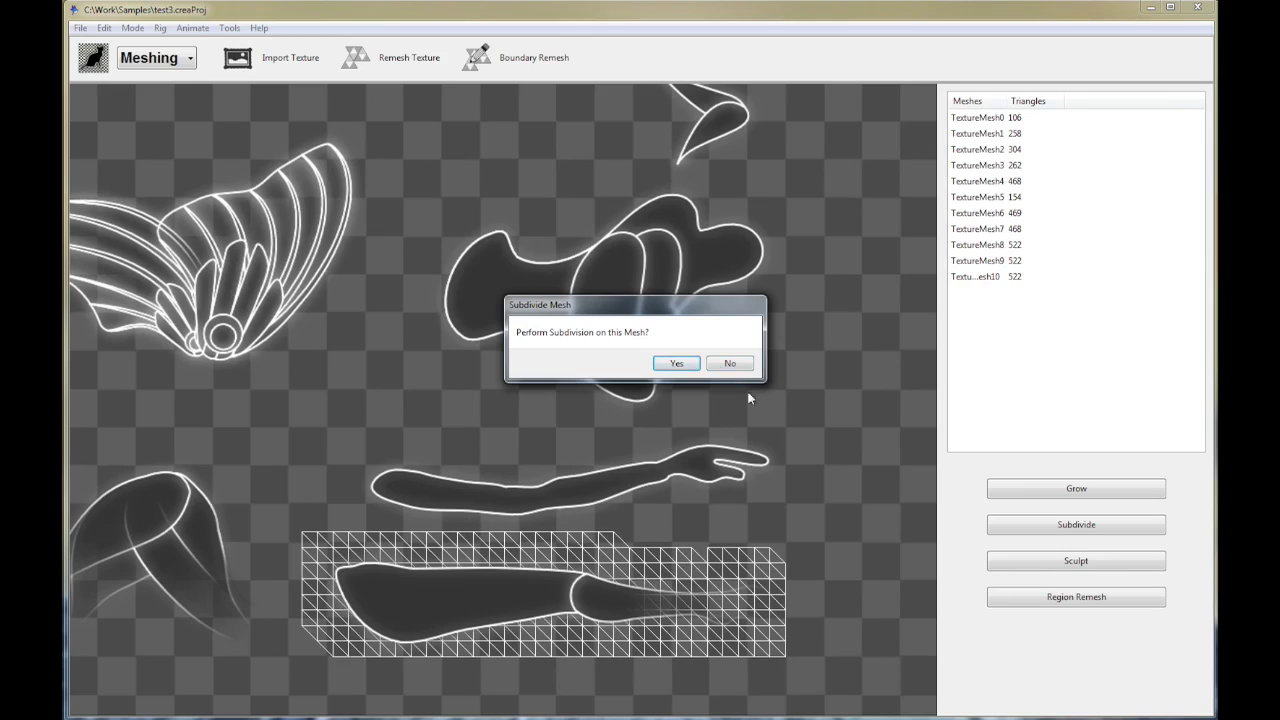
pyautogui.click(671, 364)
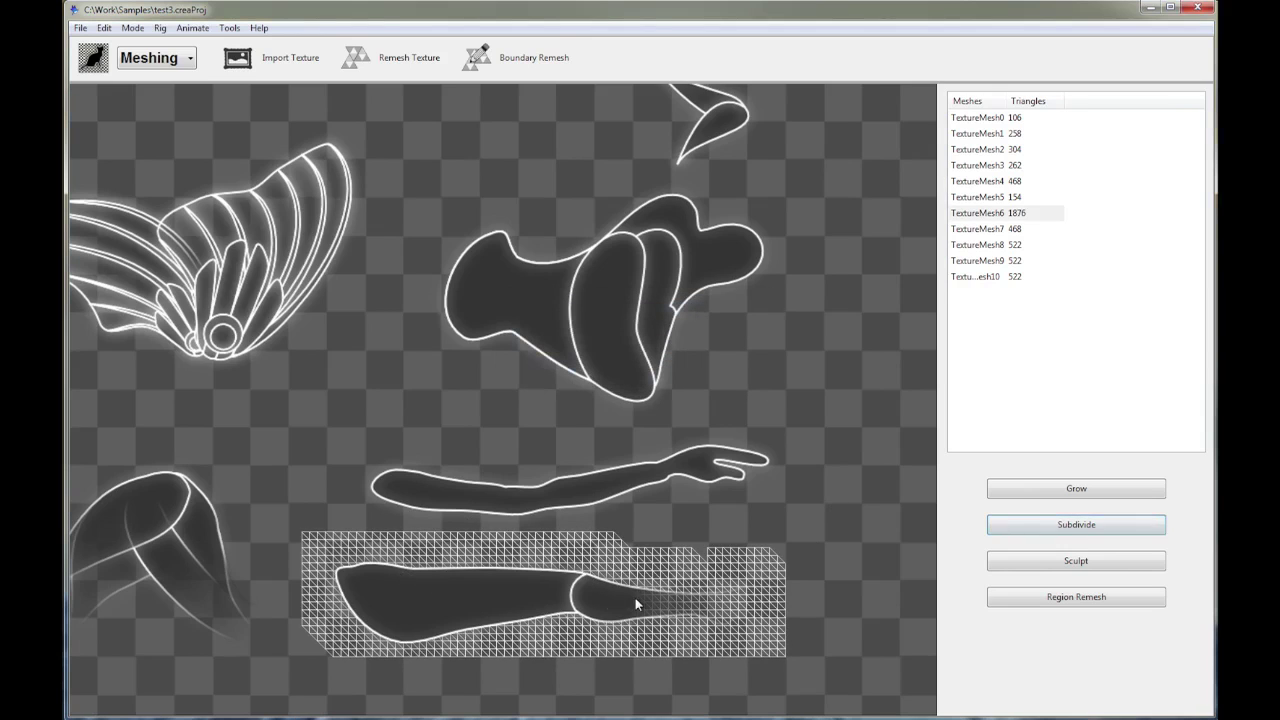
# - Sculpt the arm's mesh with an enlarged brush radius, adding triangles along the upper edge of the upper arm
pyautogui.scroll(2, 673, 596)
pyautogui.scroll(-1, 673, 596)
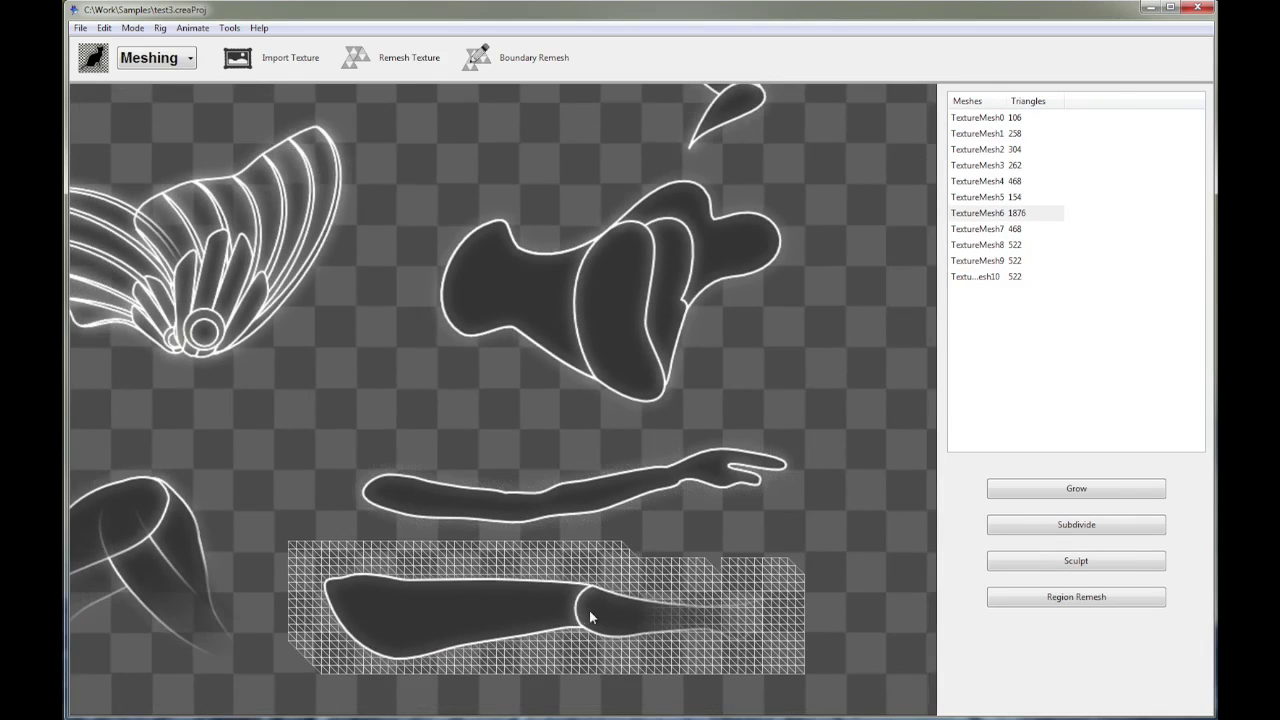
pyautogui.moveTo(863, 481); pyautogui.dragTo(803, 503)
pyautogui.scroll(1, 803, 503)
pyautogui.moveTo(628, 520); pyautogui.dragTo(640, 528)
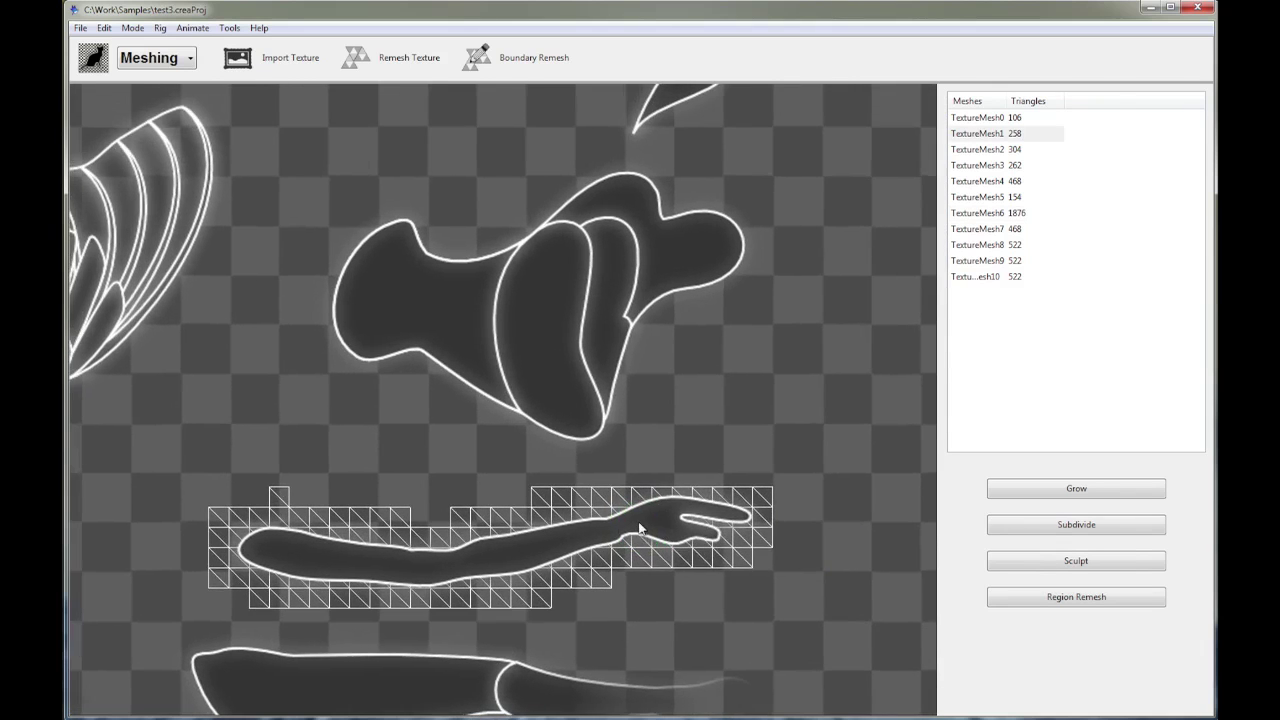
pyautogui.click(1031, 563)
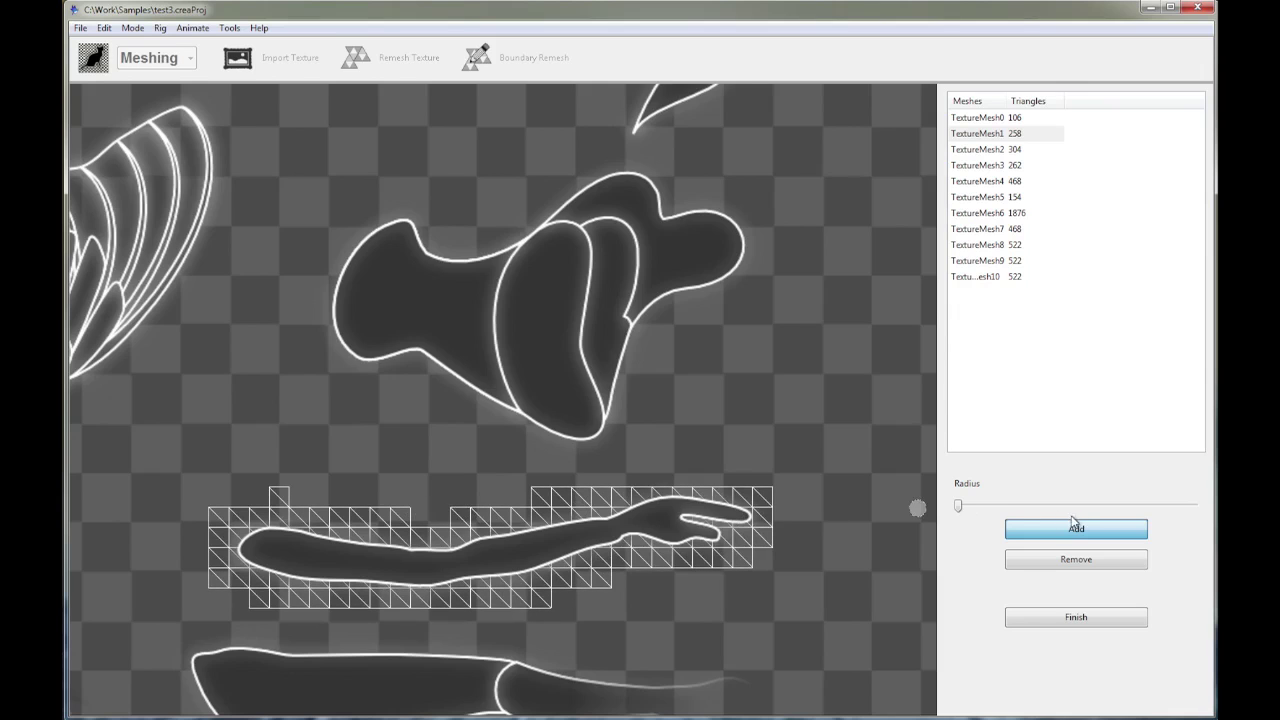
pyautogui.moveTo(960, 506); pyautogui.dragTo(1022, 505)
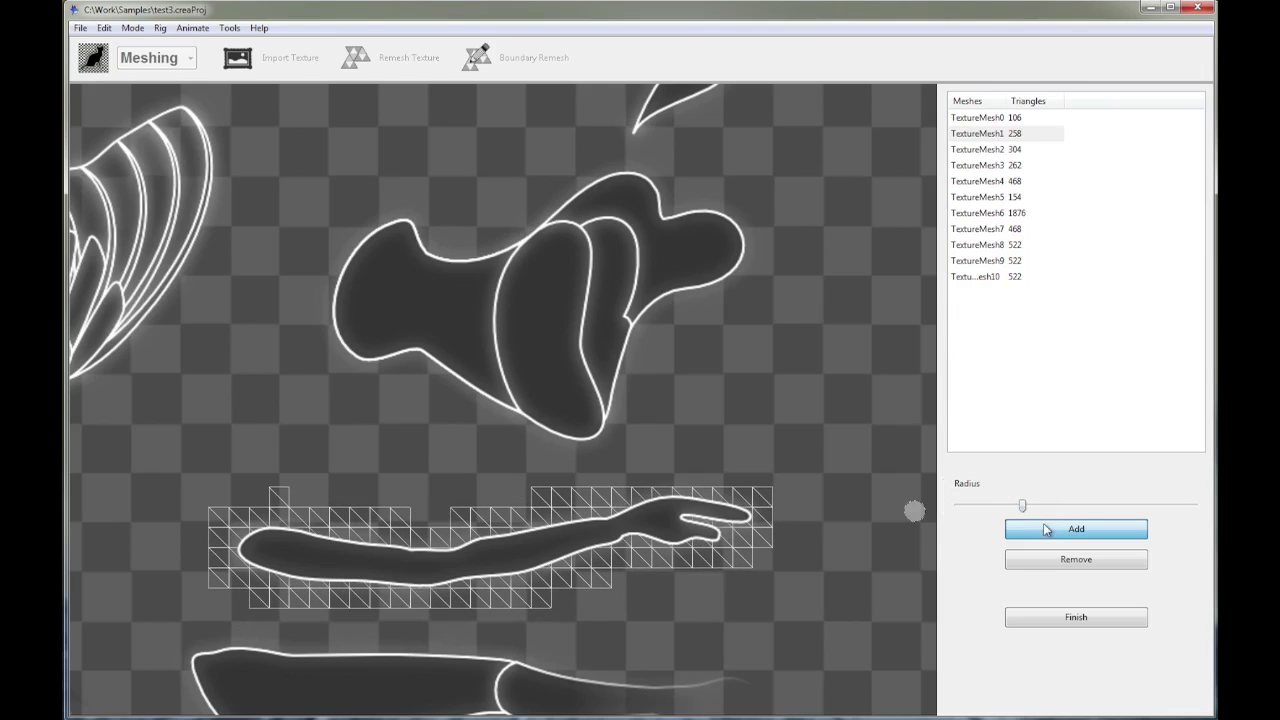
pyautogui.moveTo(401, 520)
pyautogui.mouseDown()
pyautogui.moveTo(446, 519)
pyautogui.moveTo(306, 505)
pyautogui.mouseUp()
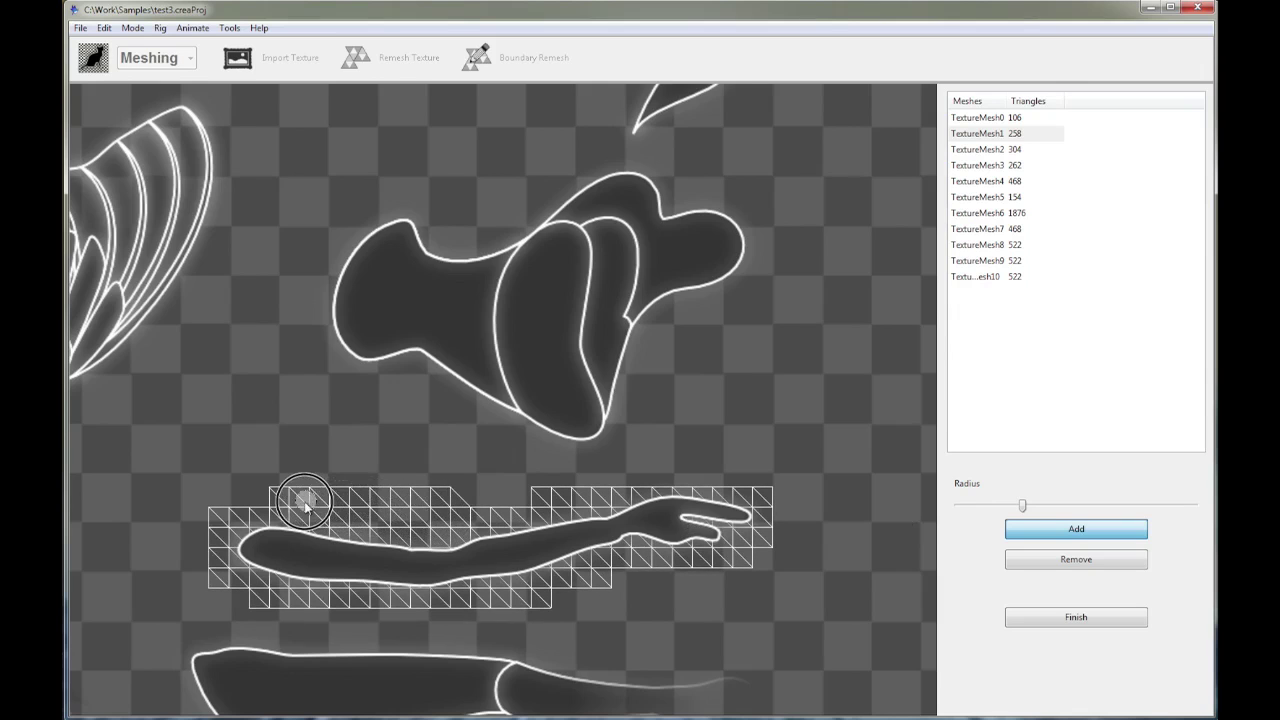
# - Remove surplus triangles along the upper and lower edges and at the corners of the arm's mesh, and finish sculpting
pyautogui.click(1075, 560)
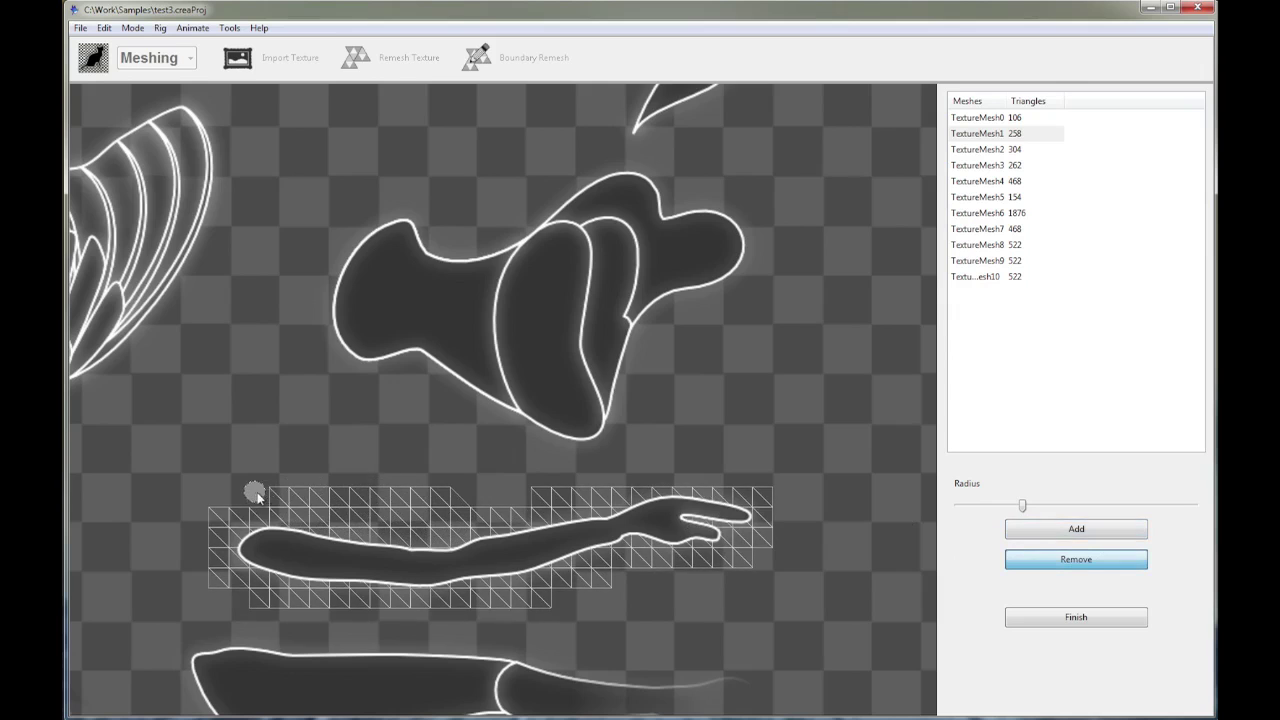
pyautogui.moveTo(262, 494); pyautogui.dragTo(586, 492)
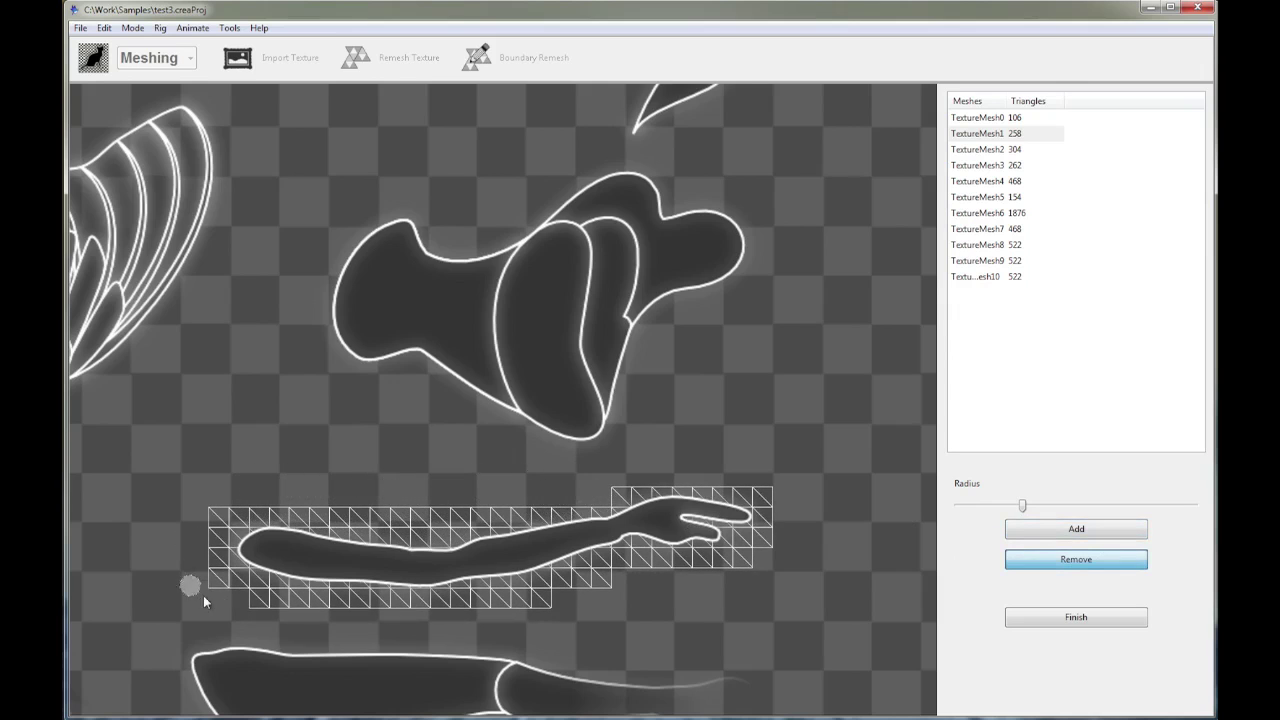
pyautogui.moveTo(206, 600); pyautogui.dragTo(310, 613)
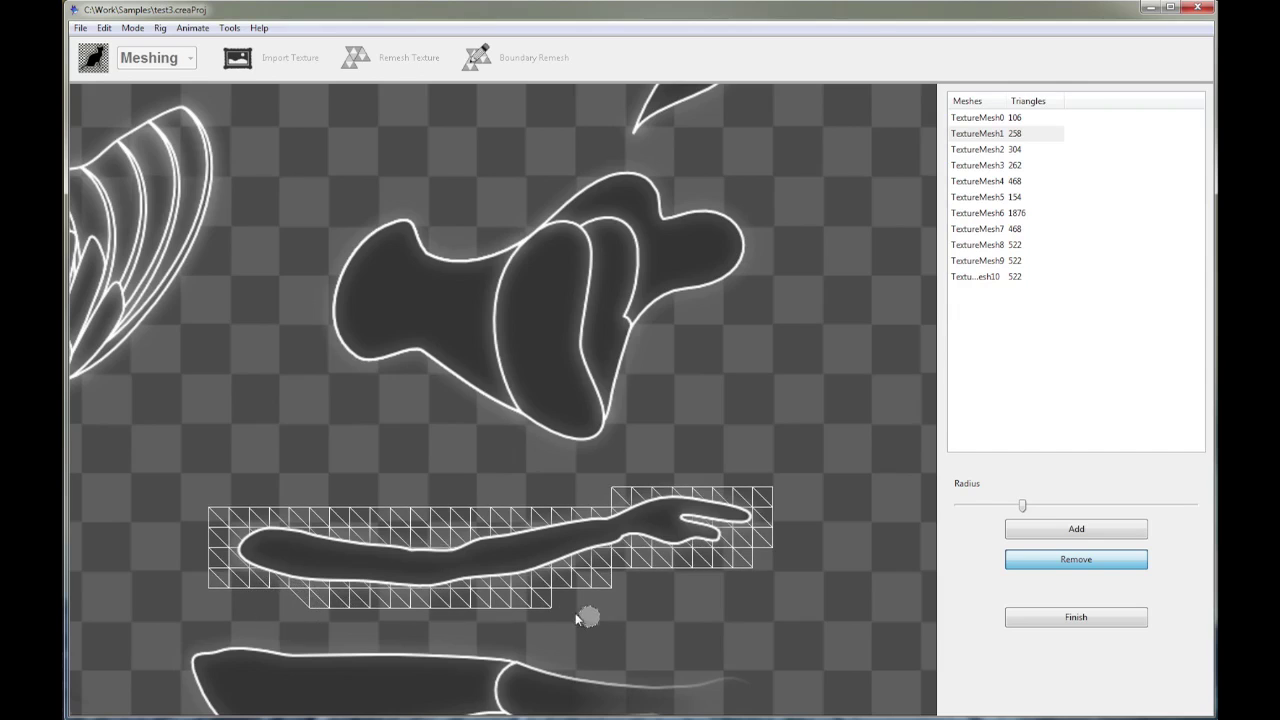
pyautogui.moveTo(577, 617); pyautogui.dragTo(552, 607)
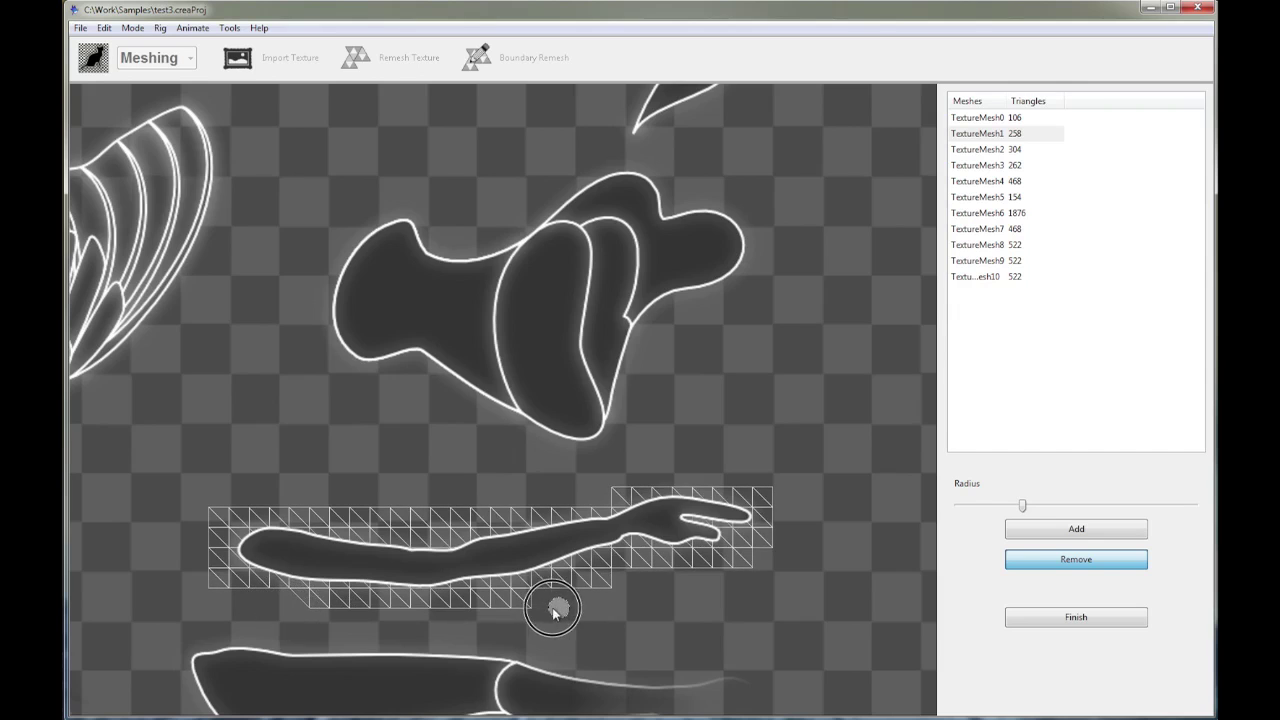
pyautogui.click(770, 484)
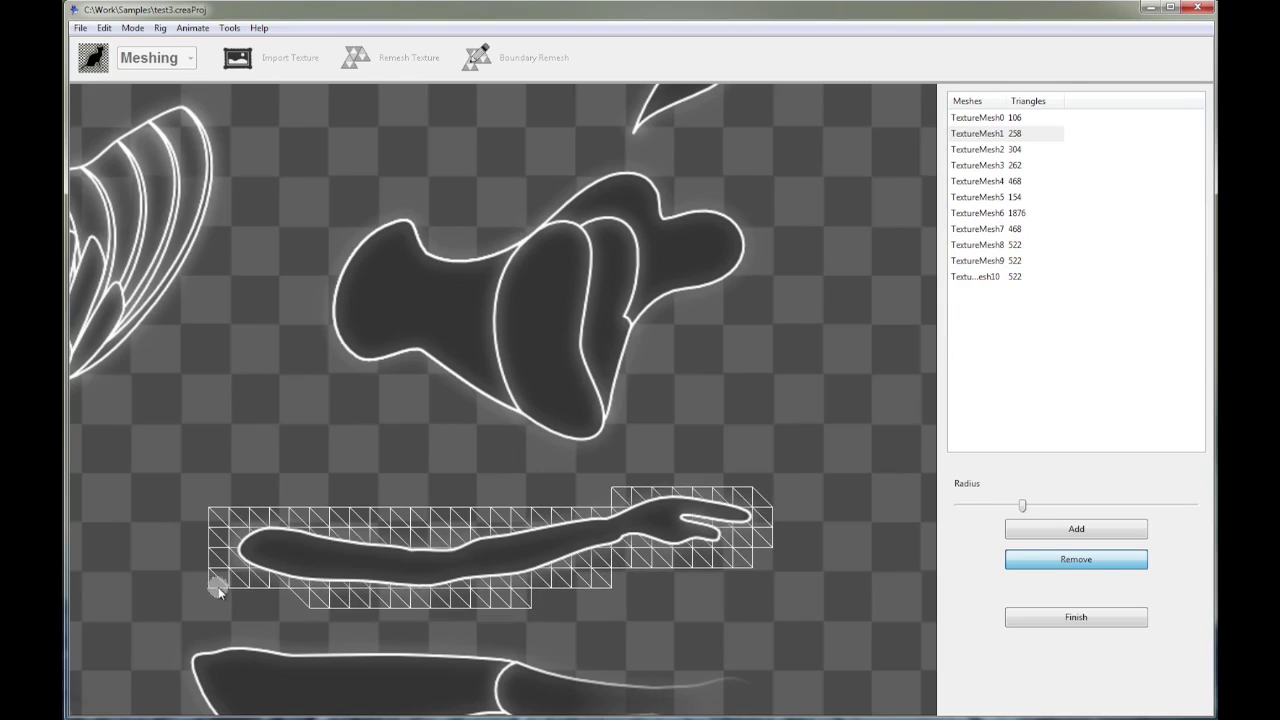
pyautogui.click(211, 508)
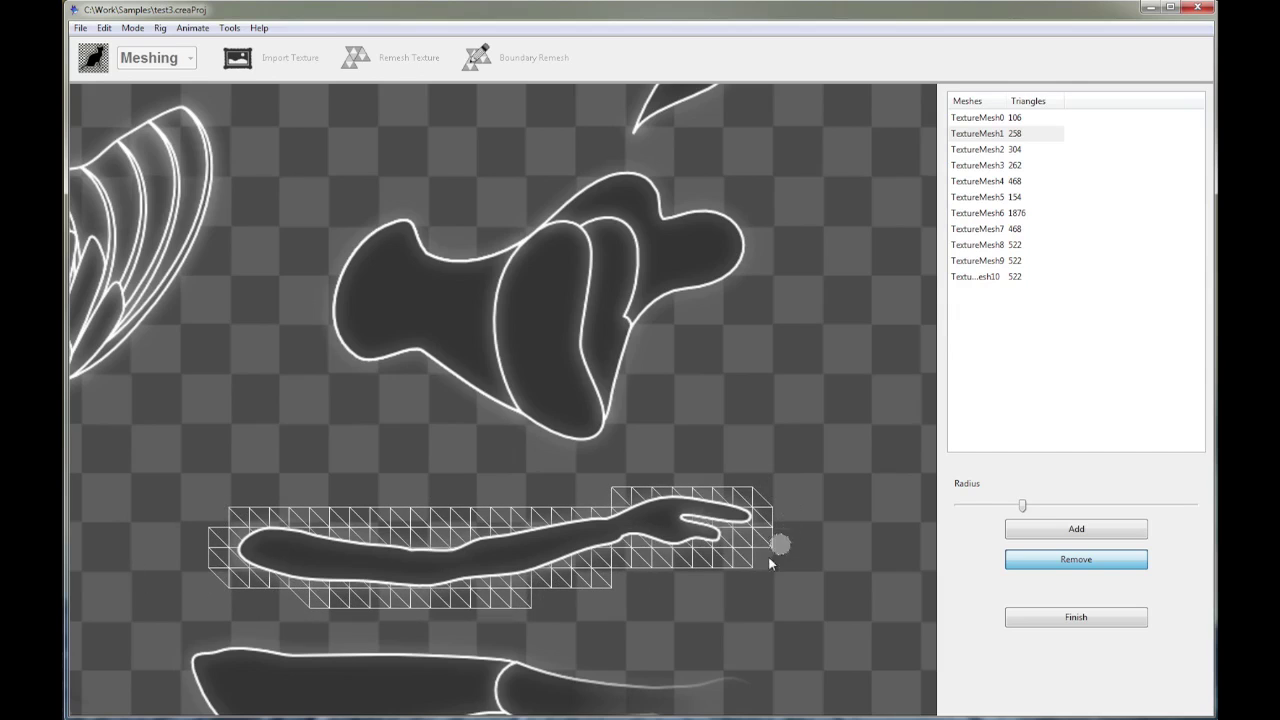
pyautogui.click(746, 575)
pyautogui.click(598, 592)
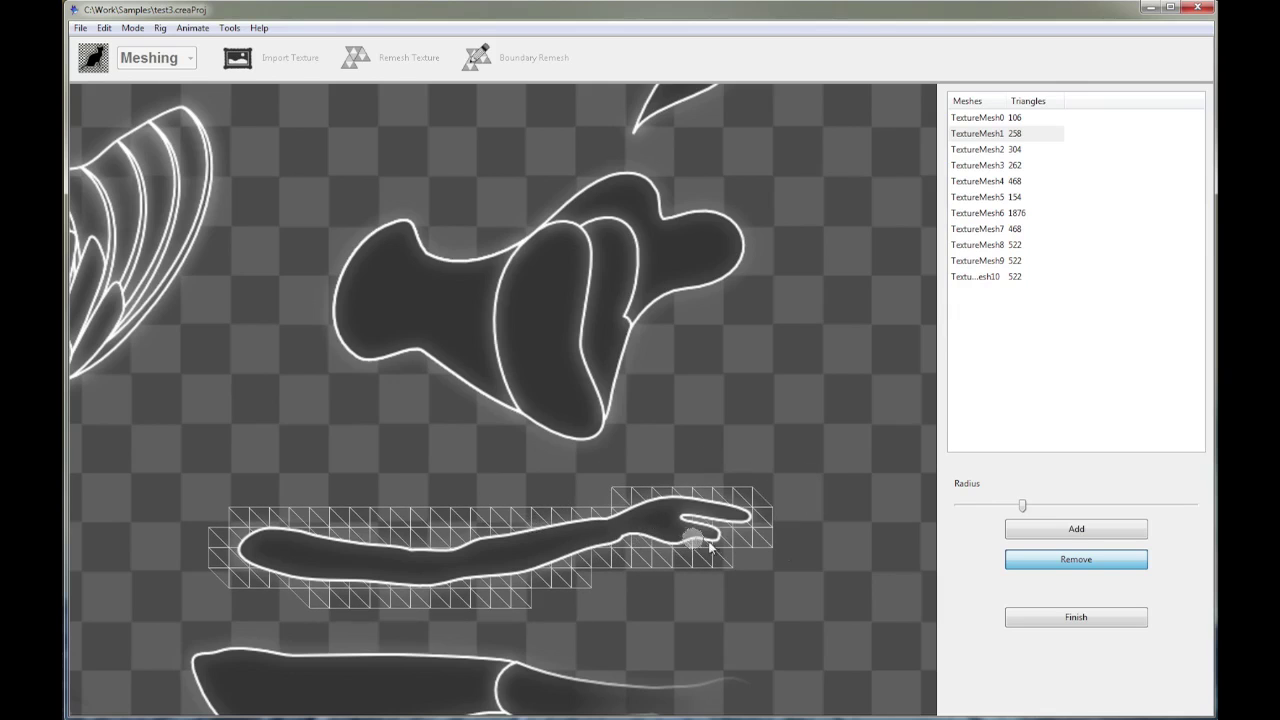
pyautogui.click(1094, 620)
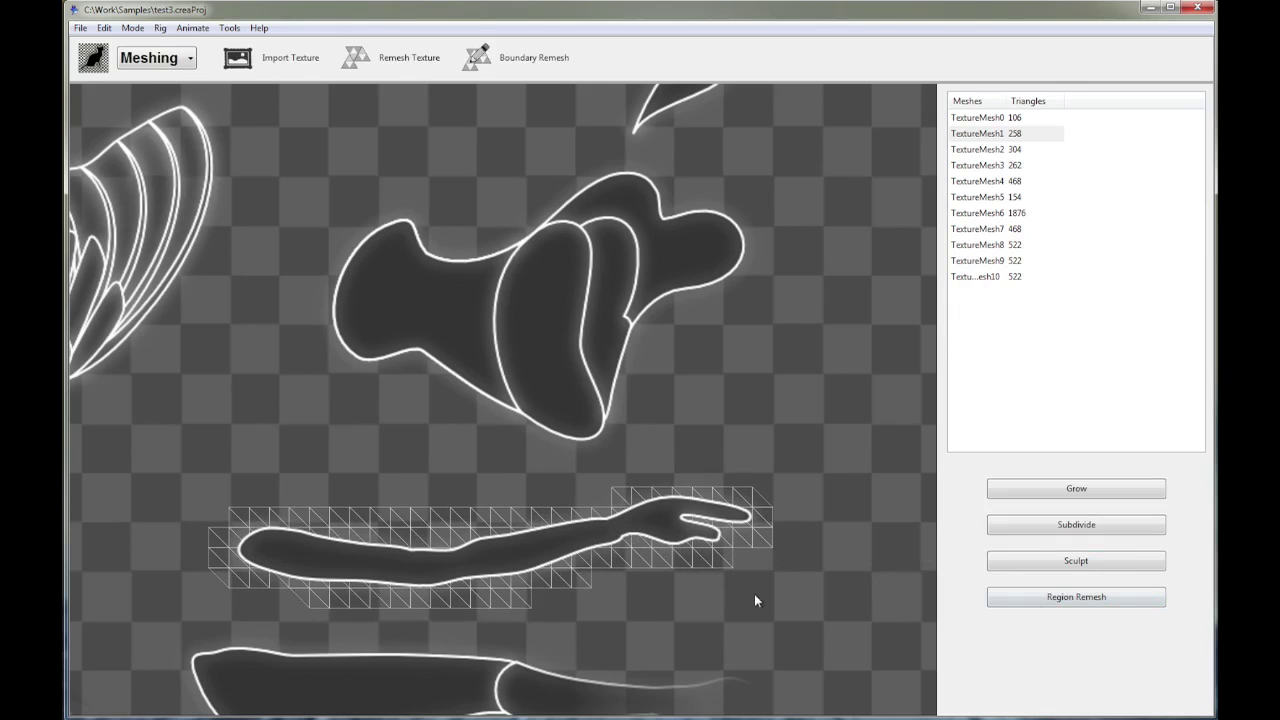
# - Inspect the meshes of the lowest limb, torso, curved pointed piece and arm one by one
pyautogui.moveTo(754, 629); pyautogui.dragTo(762, 489)
pyautogui.click(583, 550)
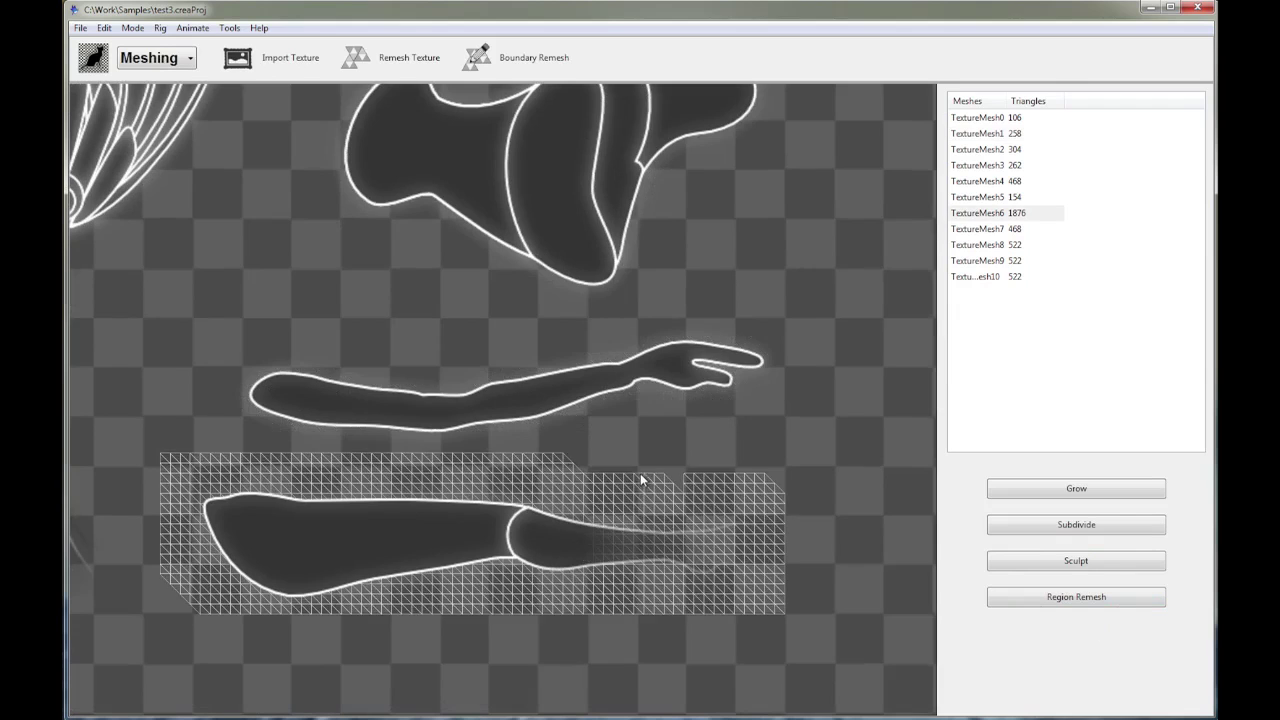
pyautogui.moveTo(640, 456); pyautogui.dragTo(664, 479)
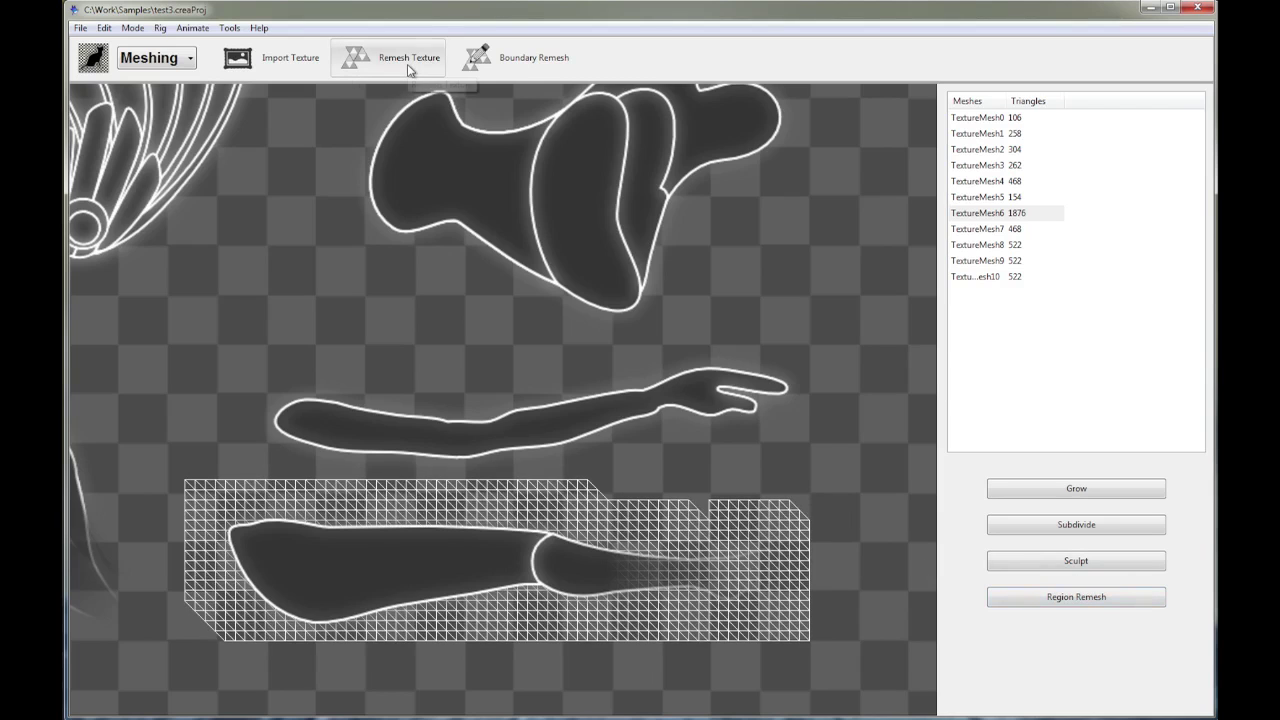
pyautogui.scroll(-1, 411, 281)
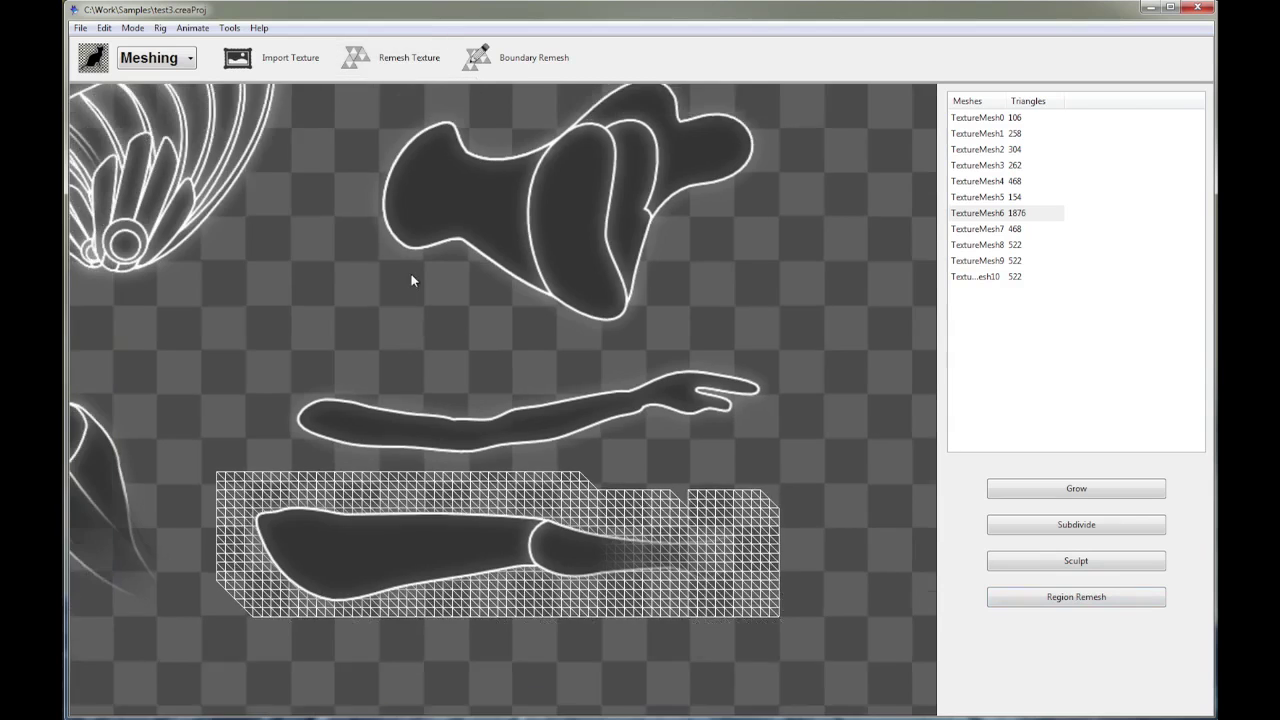
pyautogui.scroll(-5, 411, 281)
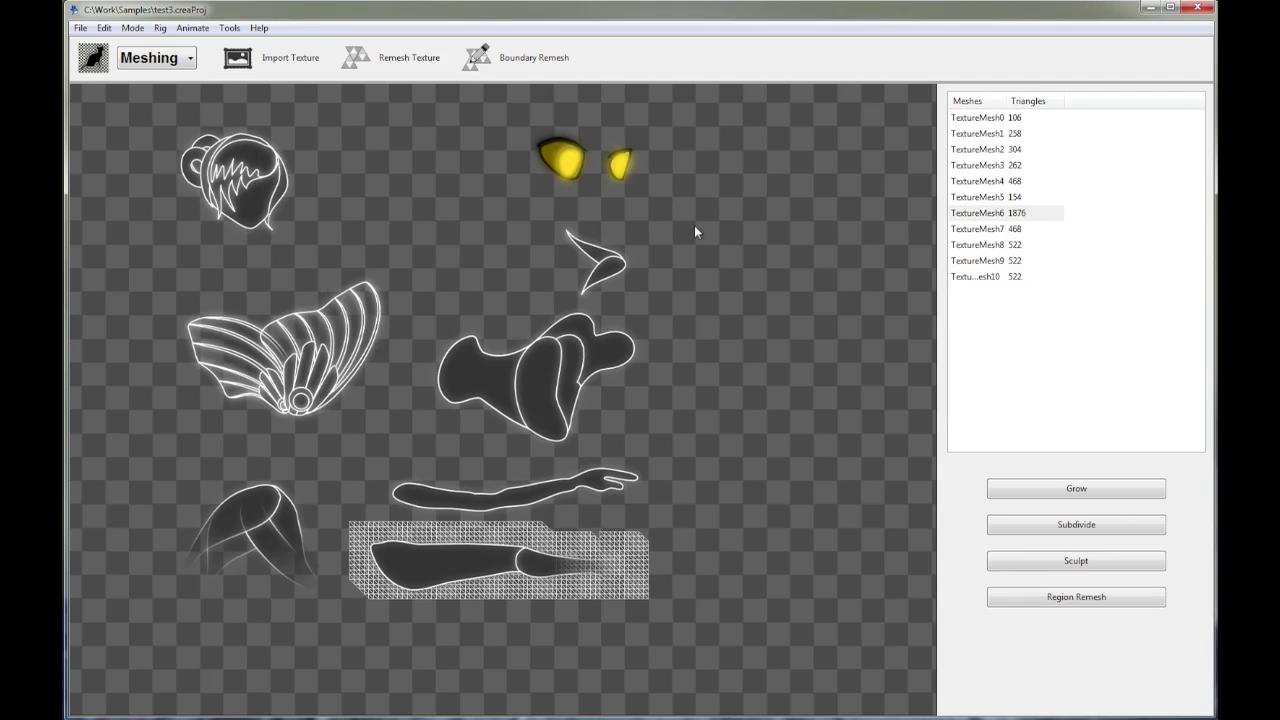
pyautogui.click(514, 403)
pyautogui.click(607, 263)
pyautogui.click(577, 487)
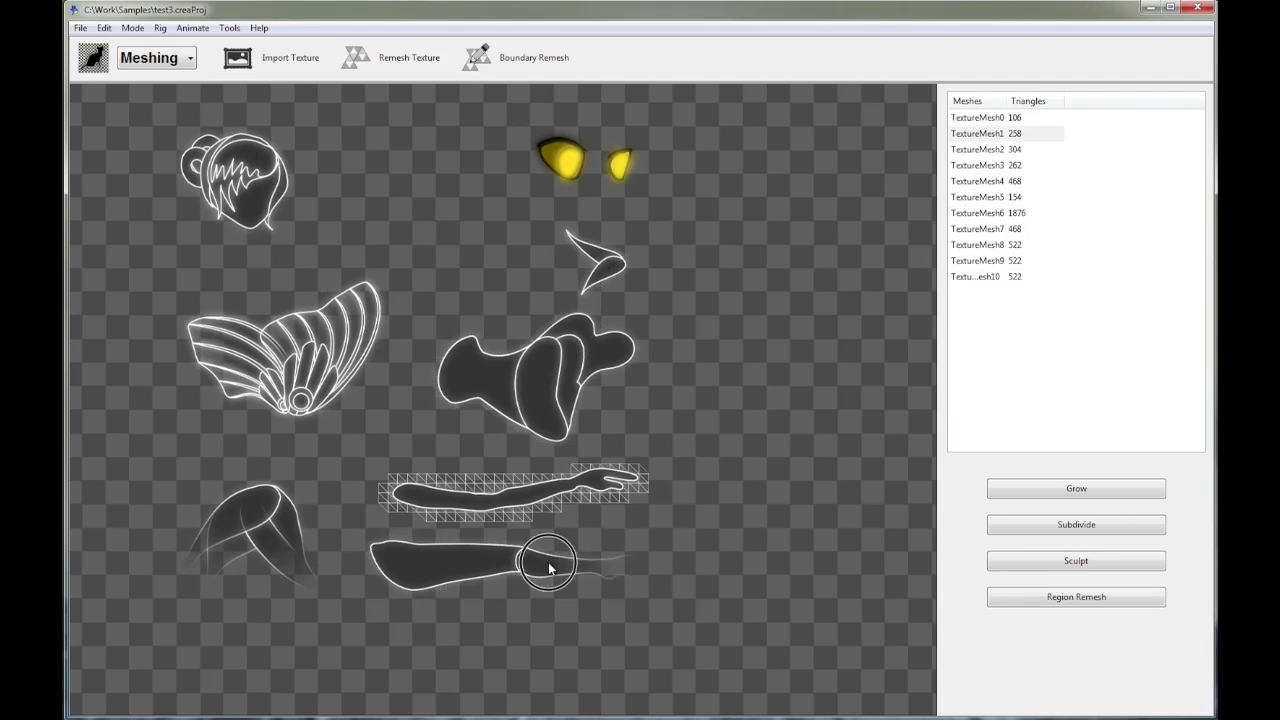
# - Region-remesh the lowest limb with a grid resolution of 10 in X and 10 in Y
pyautogui.click(543, 563)
pyautogui.scroll(3, 731, 548)
pyautogui.moveTo(732, 548); pyautogui.dragTo(737, 475)
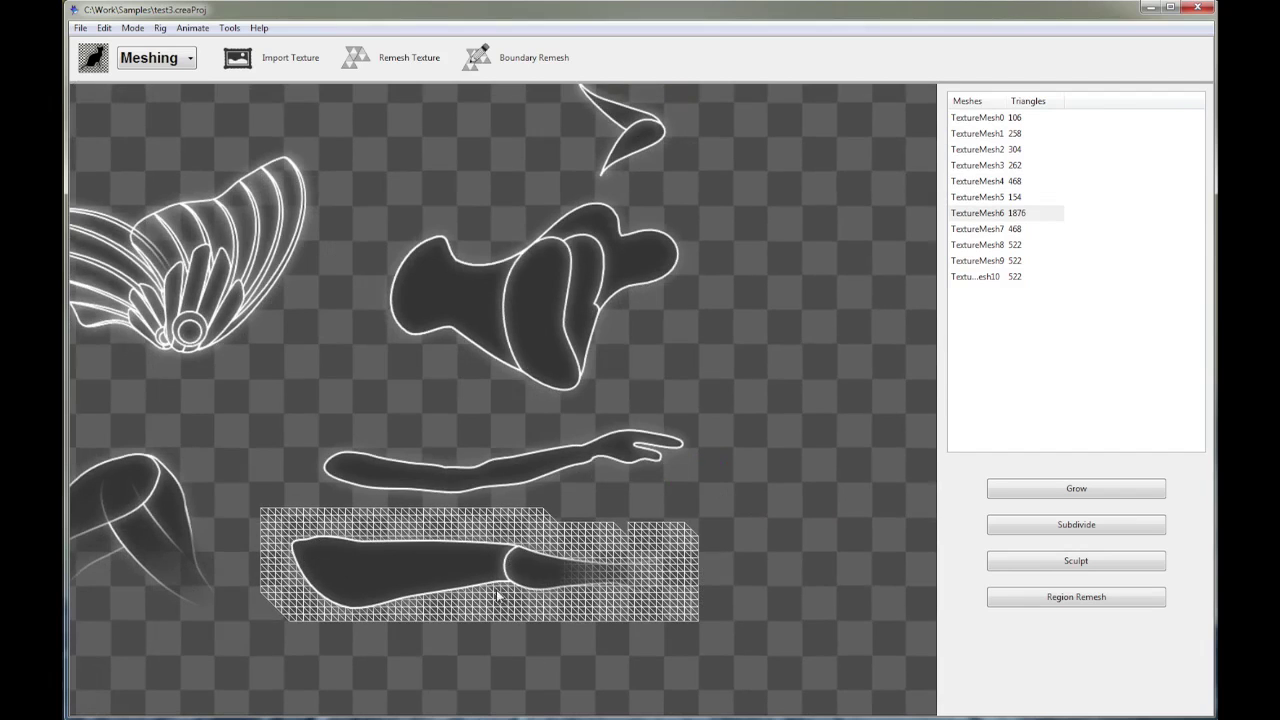
pyautogui.click(1076, 597)
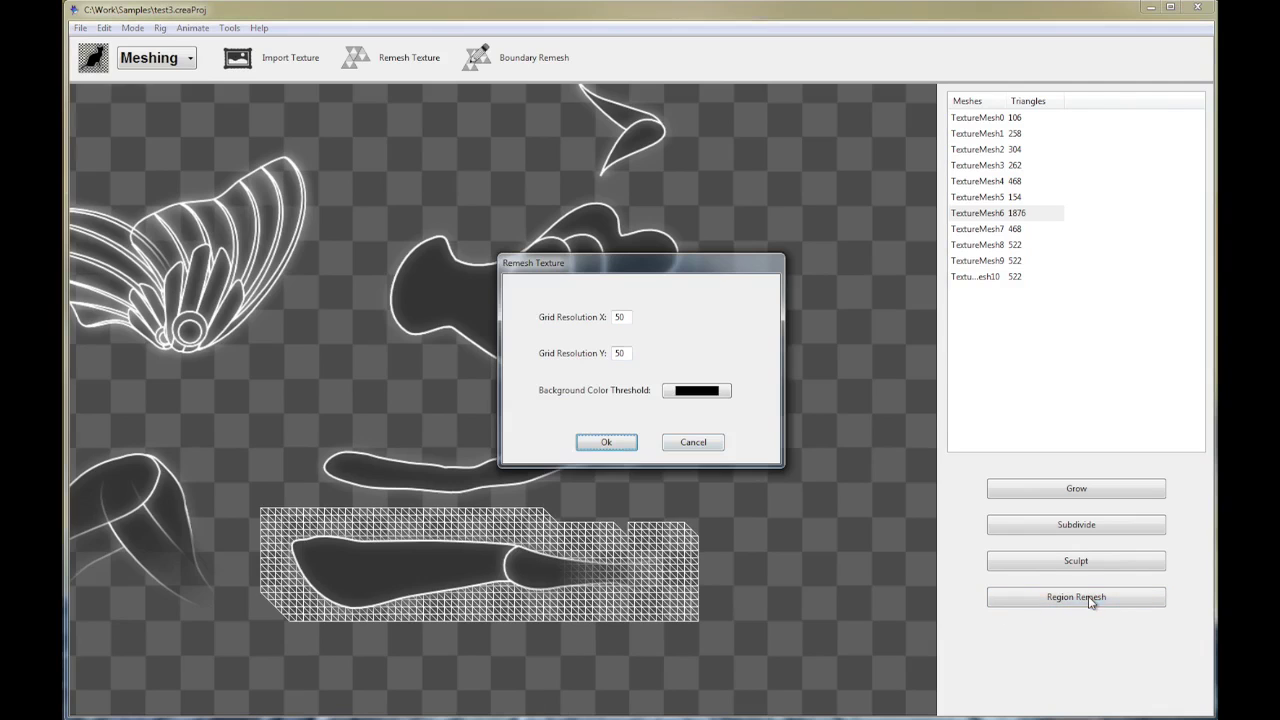
pyautogui.moveTo(672, 262); pyautogui.dragTo(865, 324)
pyautogui.click(820, 379)
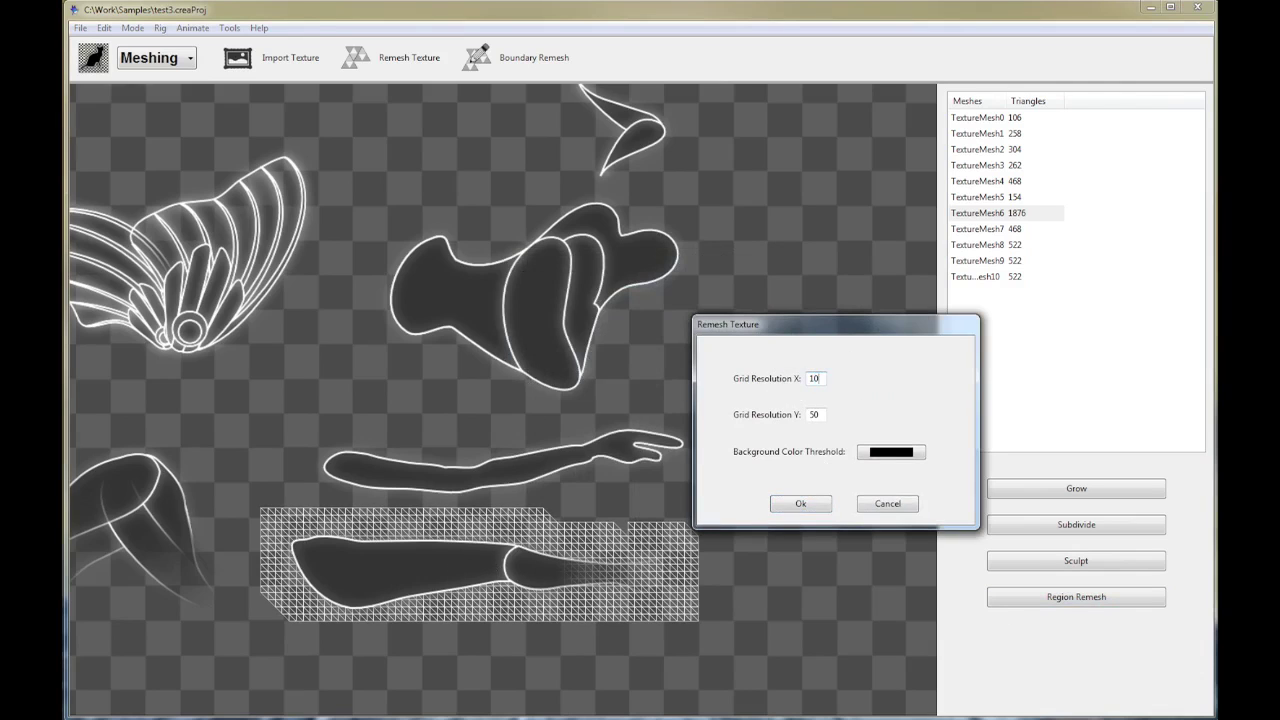
pyautogui.click(805, 504)
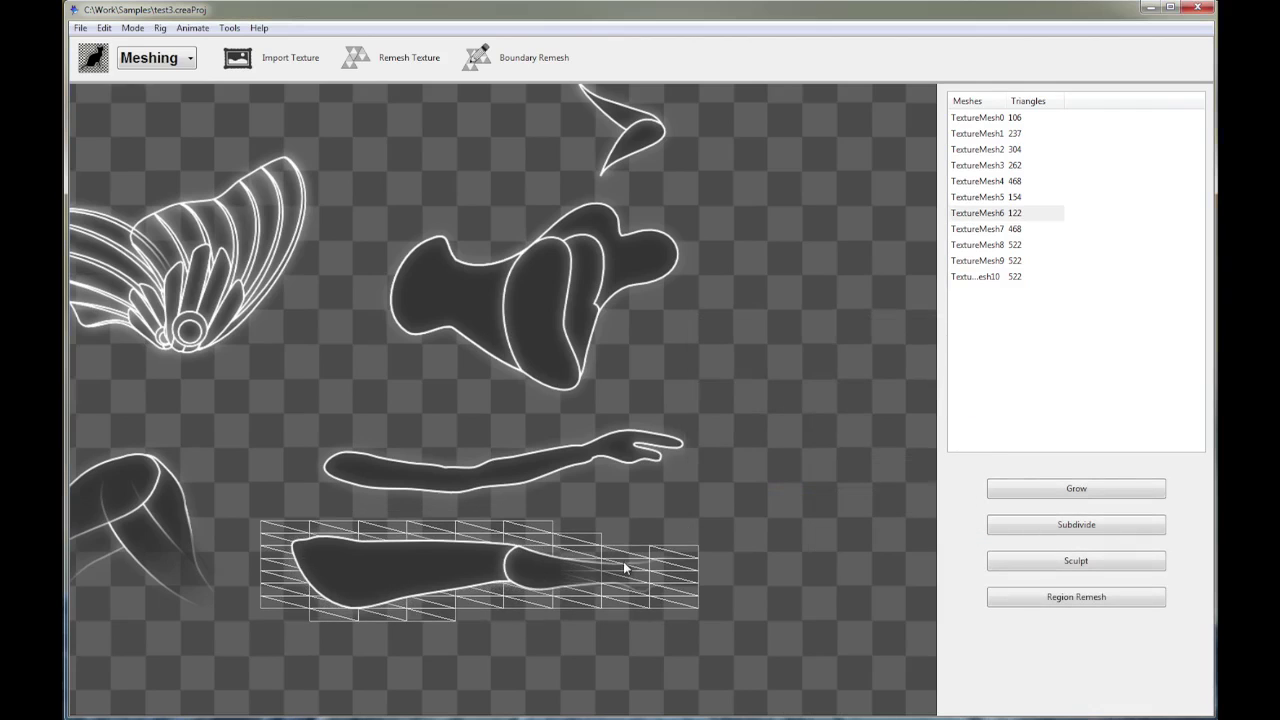
# - Region-remesh the lowest limb with a grid resolution of 5 in X and 10 in Y, and reselect it
pyautogui.click(1015, 597)
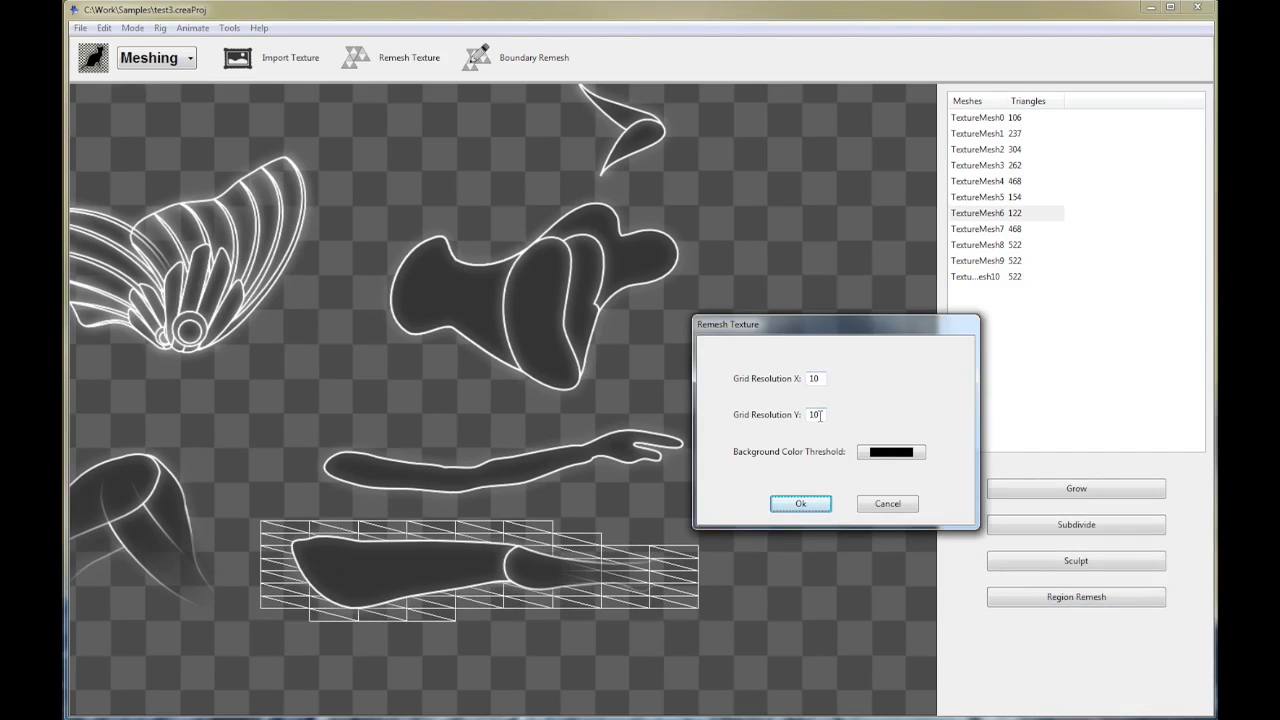
pyautogui.doubleClick(817, 414)
pyautogui.doubleClick(822, 378)
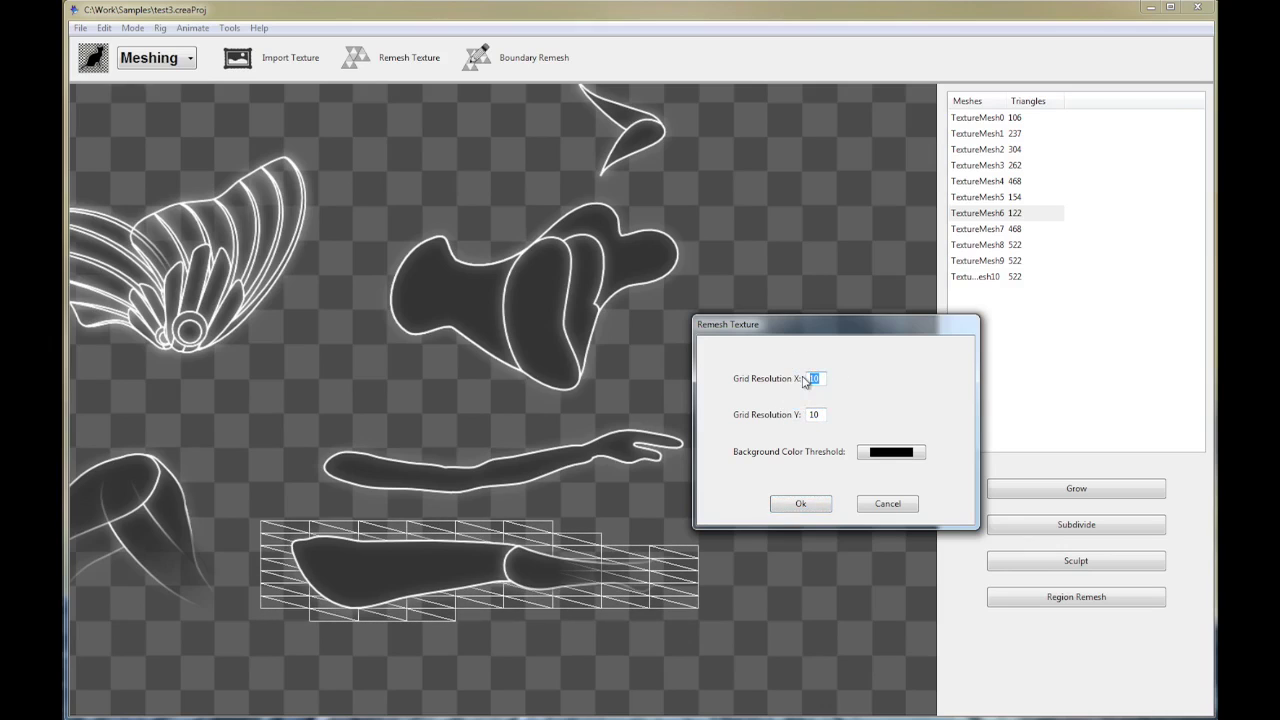
pyautogui.write('5')
pyautogui.click(801, 503)
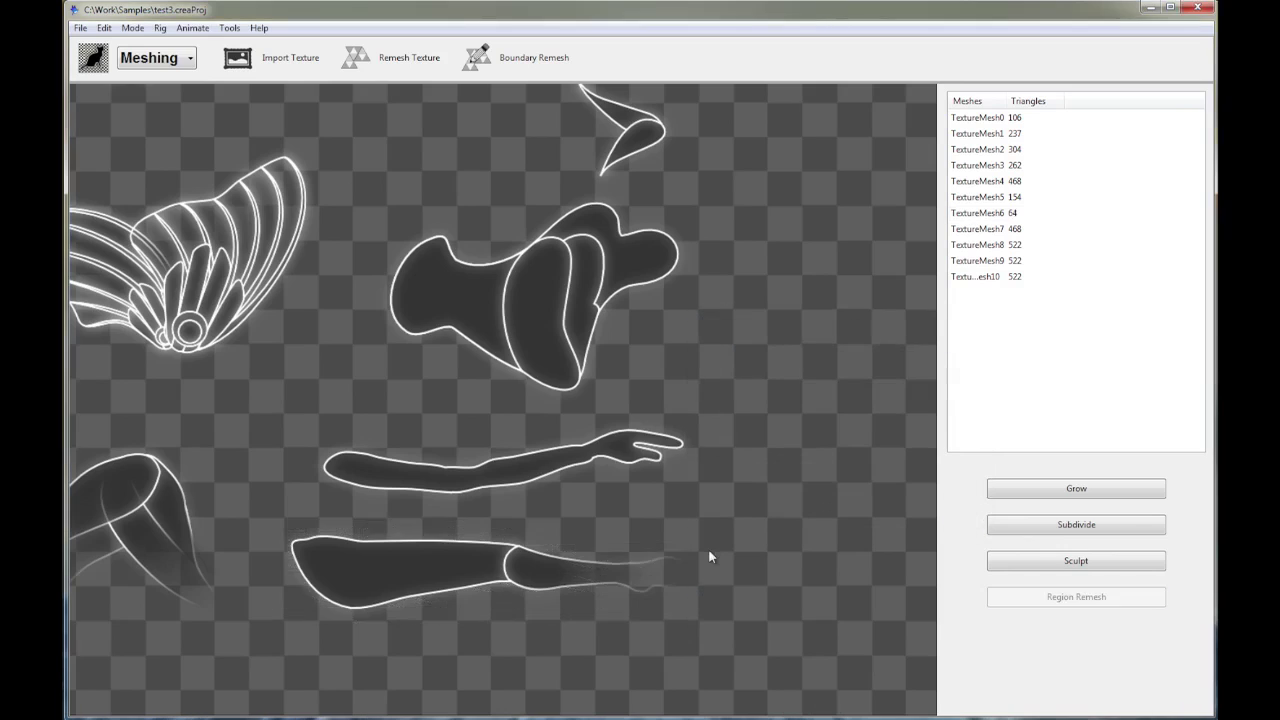
pyautogui.click(563, 568)
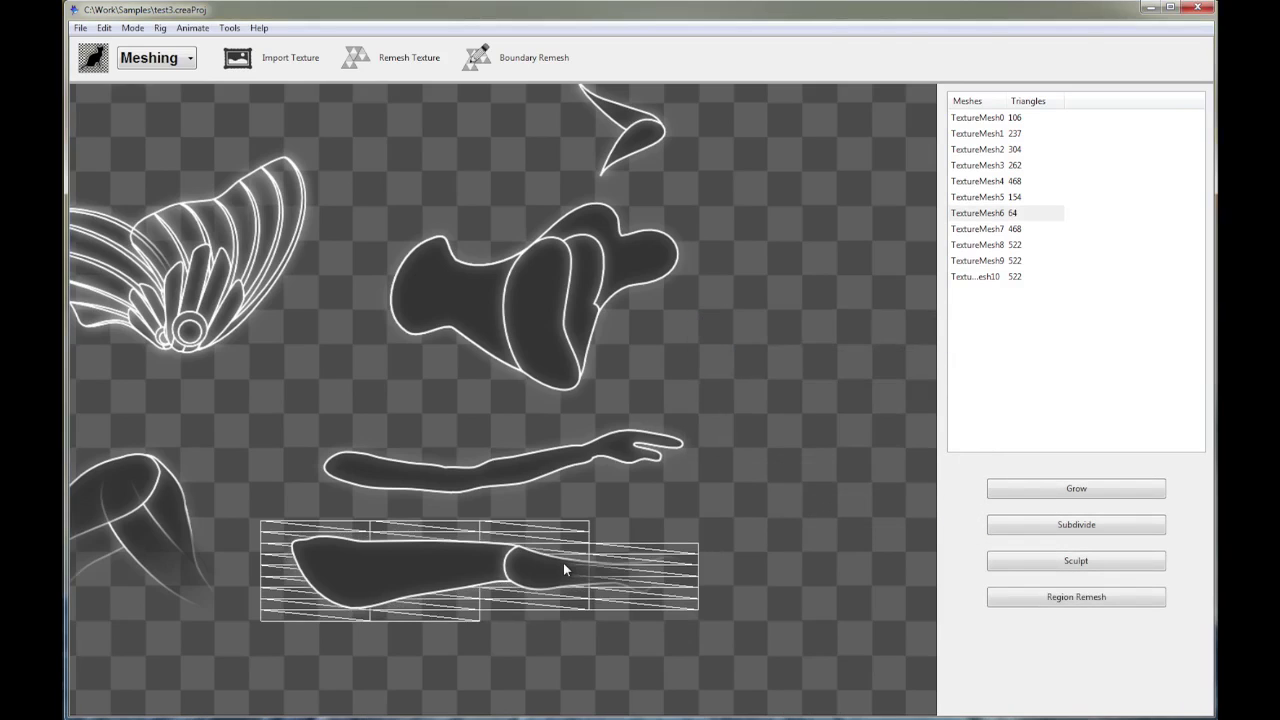
# - Region-remesh the lowest limb with a grid resolution of 20 in X and 10 in Y, and reselect it
pyautogui.click(1083, 594)
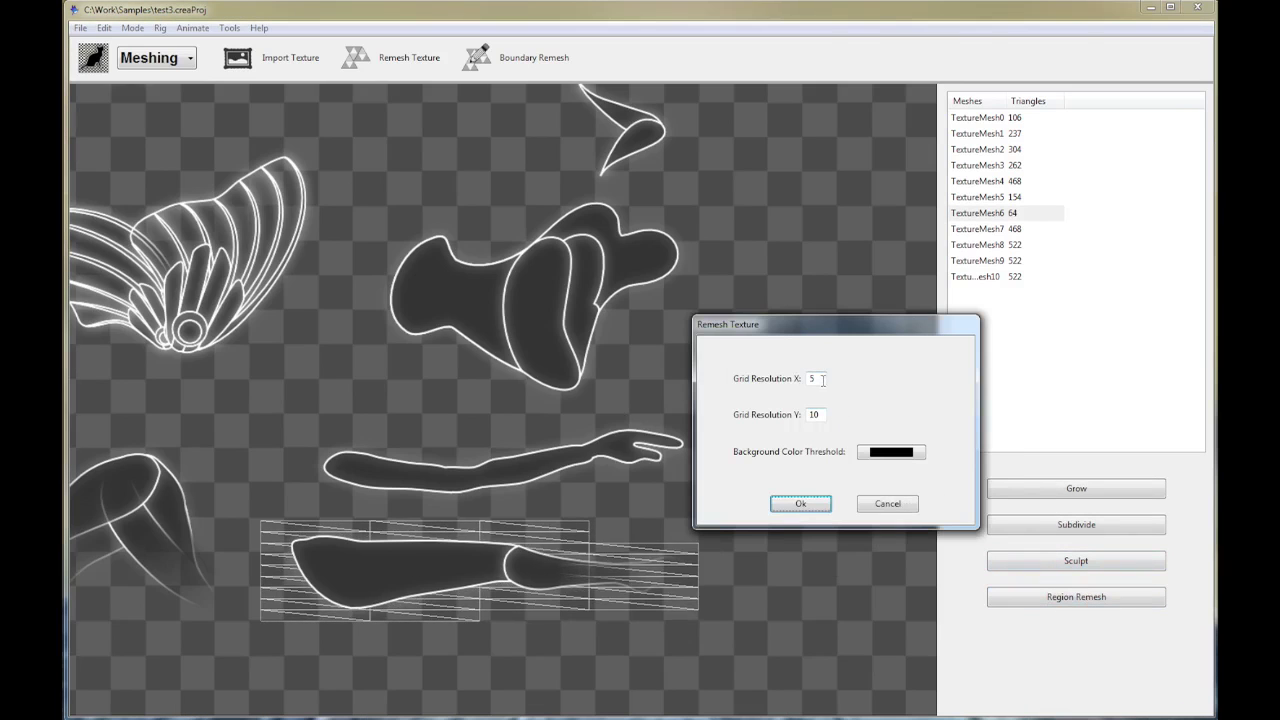
pyautogui.moveTo(820, 379); pyautogui.dragTo(770, 380)
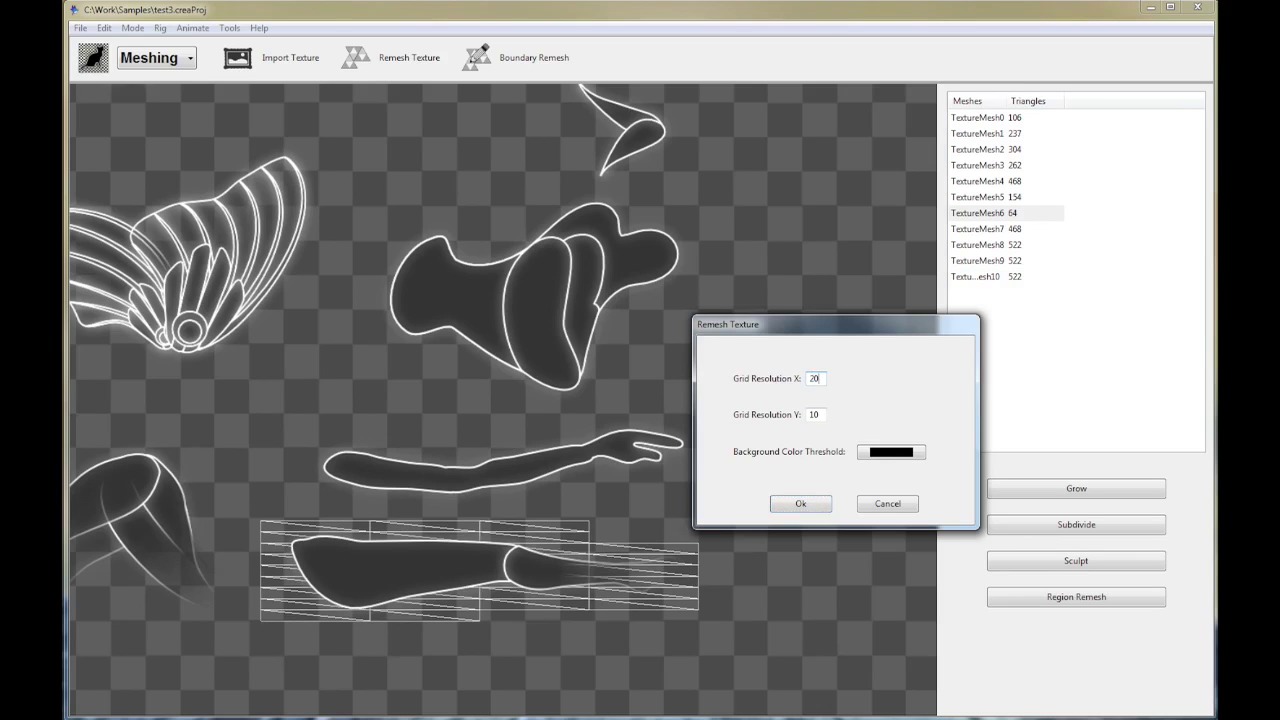
pyautogui.click(800, 503)
pyautogui.click(499, 582)
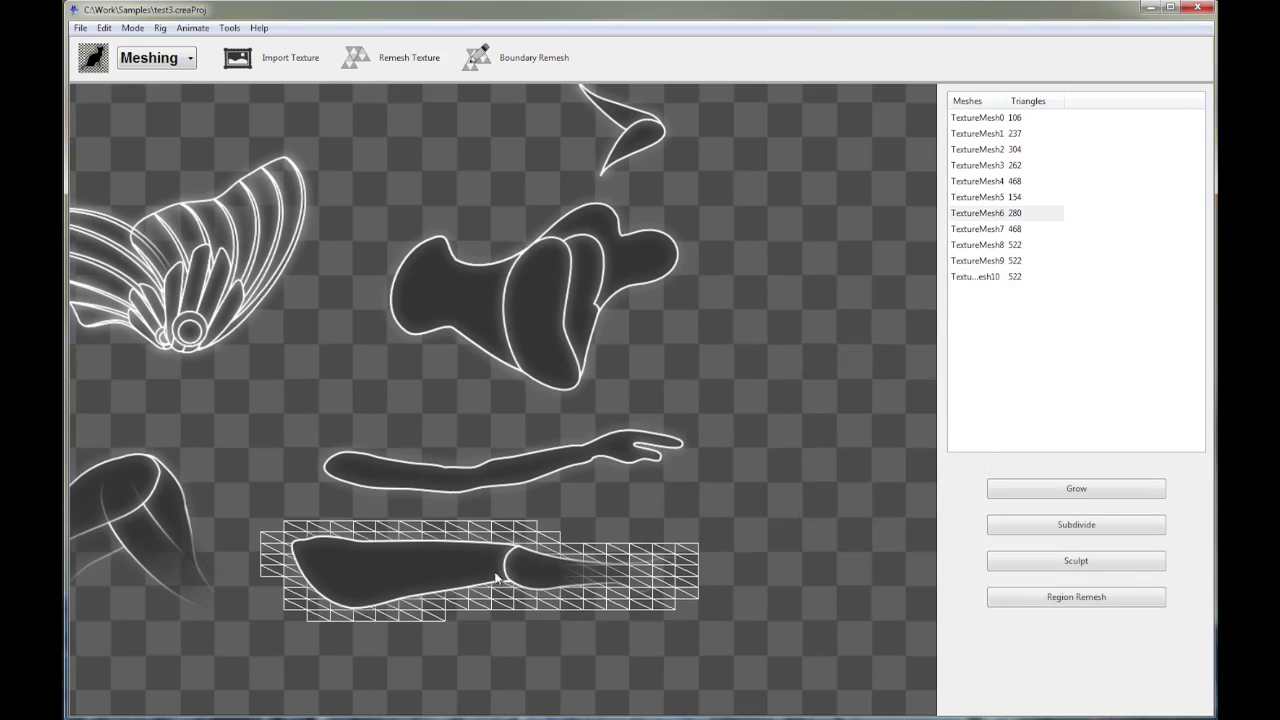
pyautogui.click(516, 475)
pyautogui.click(540, 568)
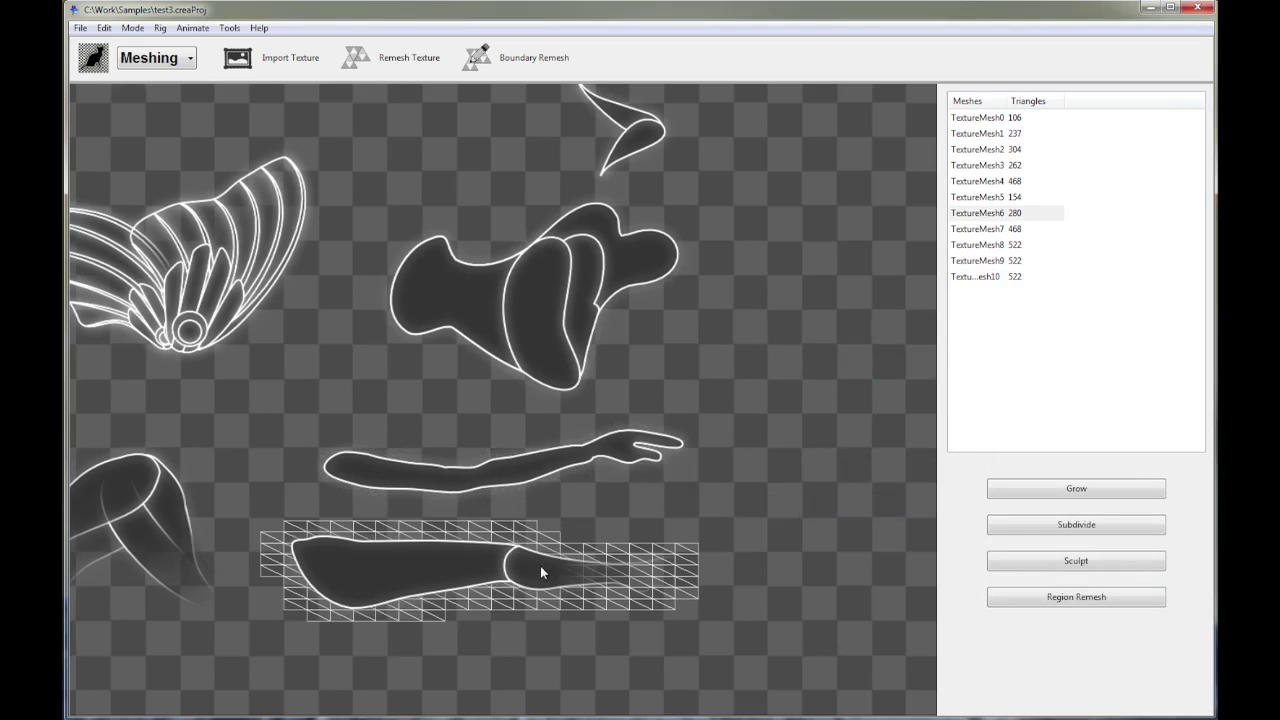
# - Region-remesh the lowest limb with a grid resolution of 5 in both X and Y
pyautogui.click(1070, 598)
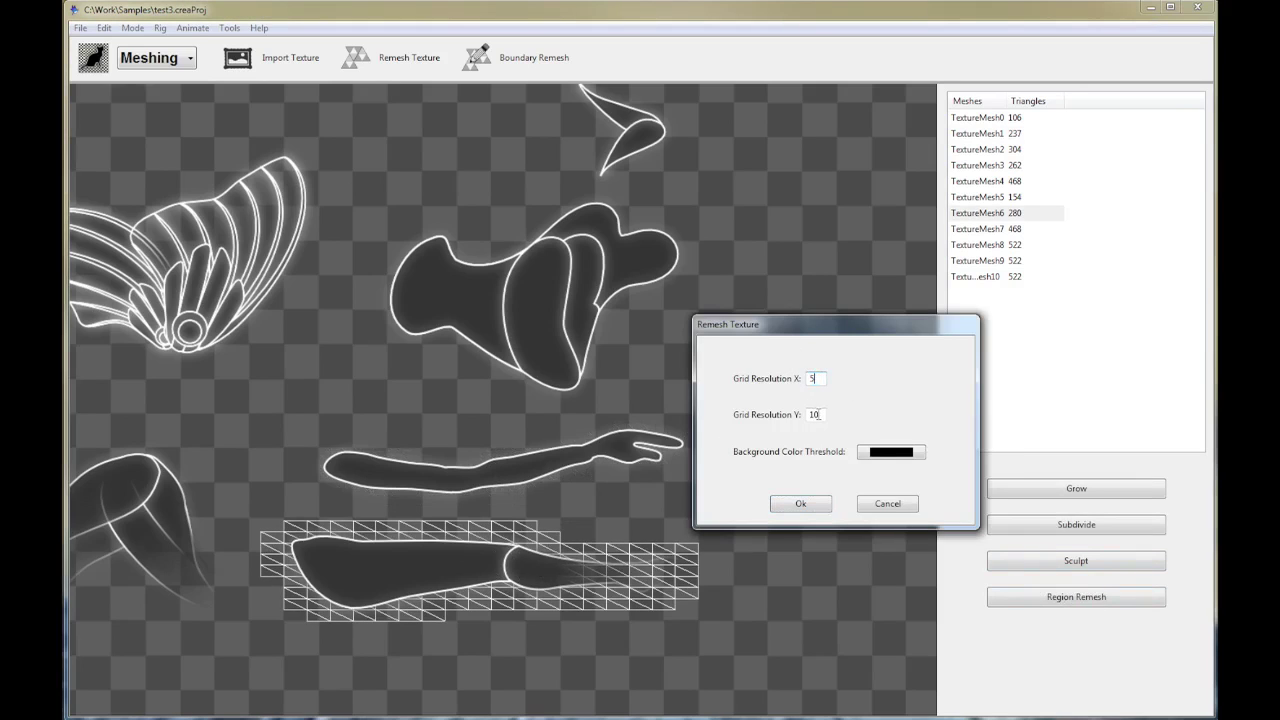
pyautogui.click(818, 414)
pyautogui.click(803, 503)
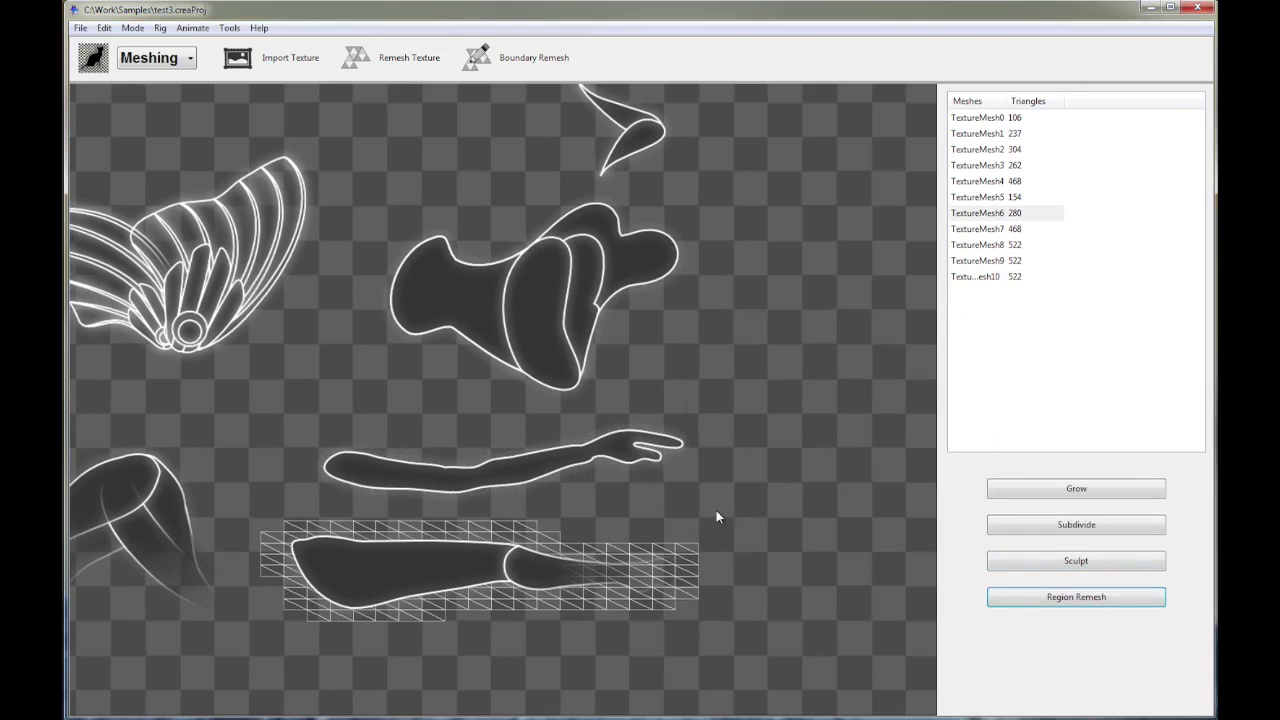
pyautogui.scroll(-4, 694, 508)
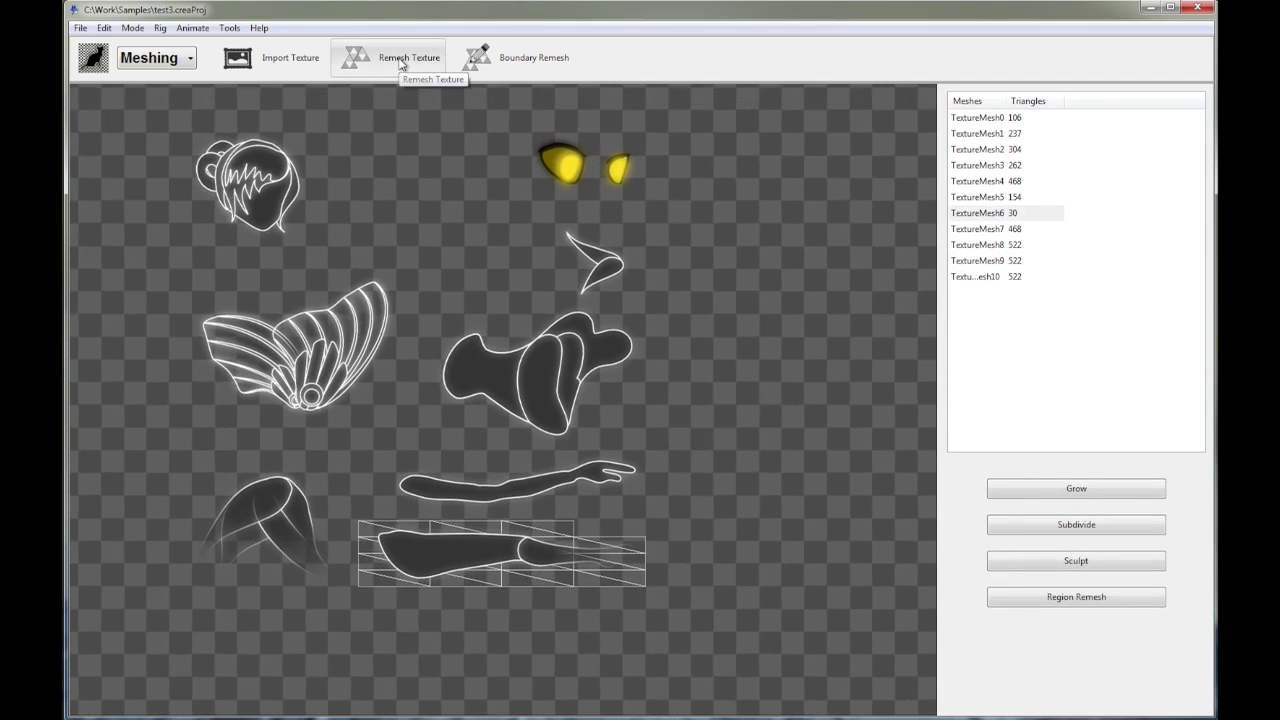
# - Check the remesh settings for the whole texture and the region remesh settings for the lowest limb, cancelling both
pyautogui.click(400, 58)
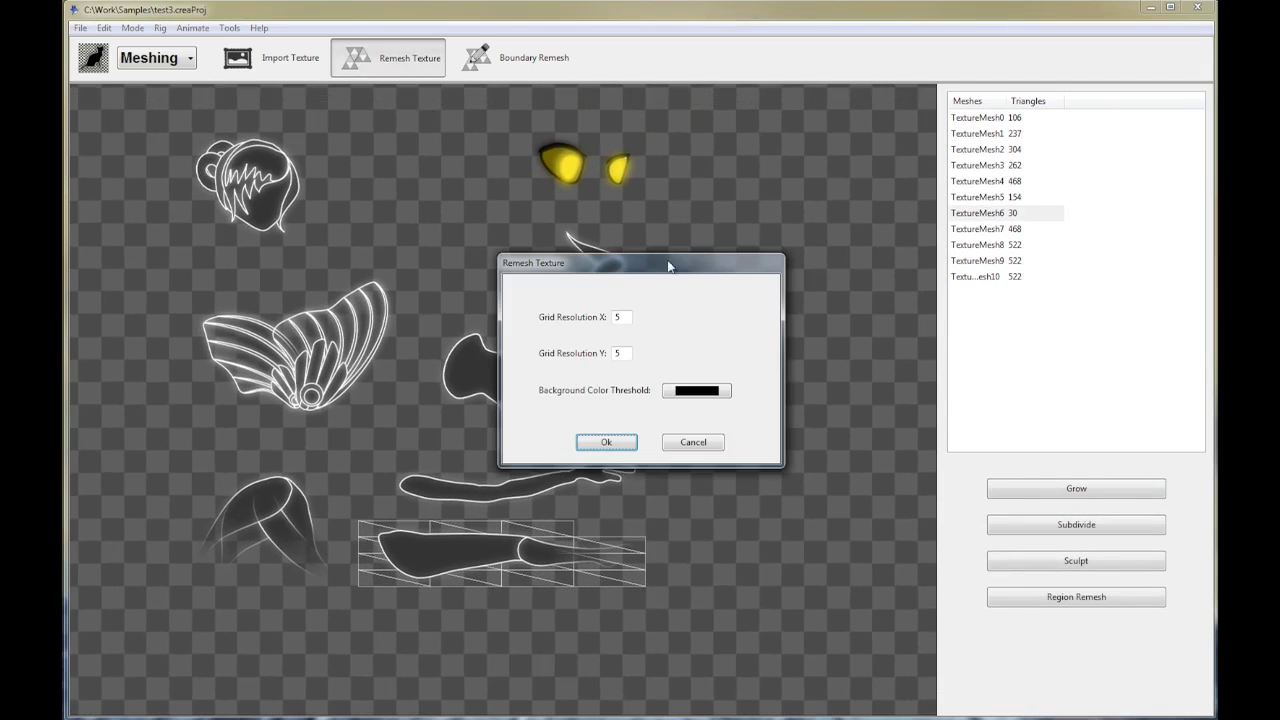
pyautogui.click(712, 443)
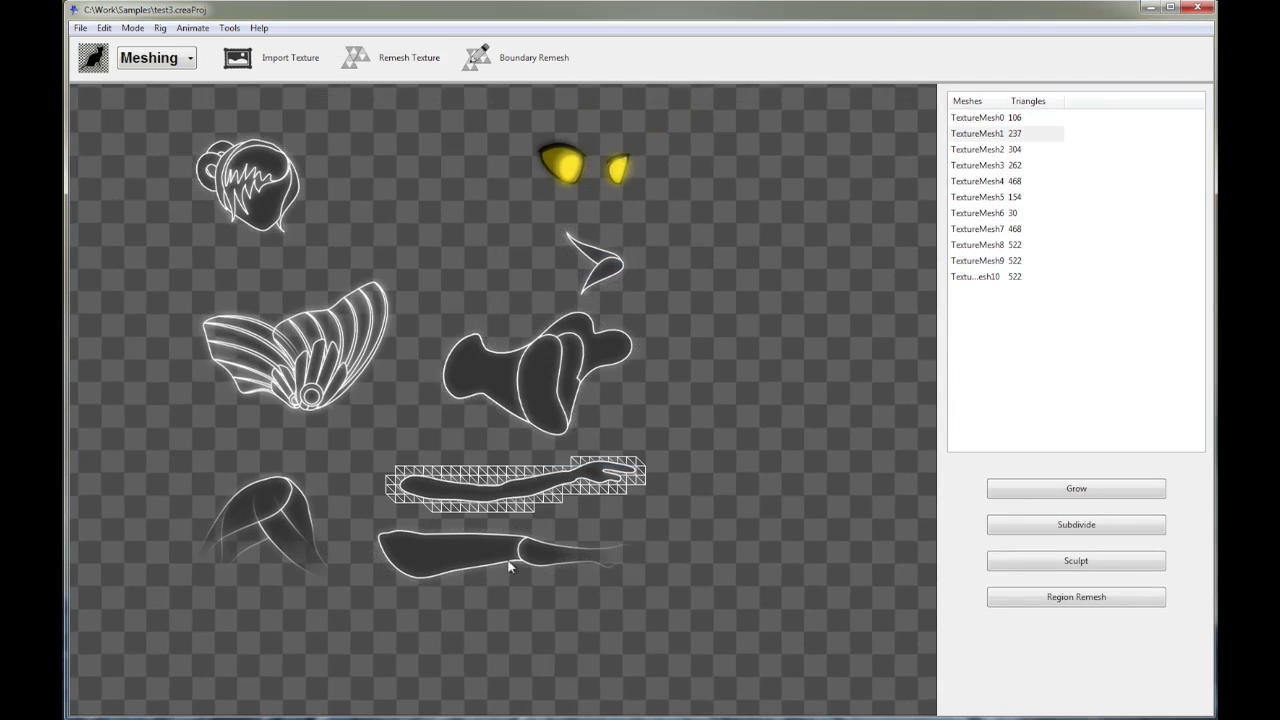
pyautogui.scroll(2, 655, 528)
pyautogui.moveTo(660, 526); pyautogui.dragTo(658, 478)
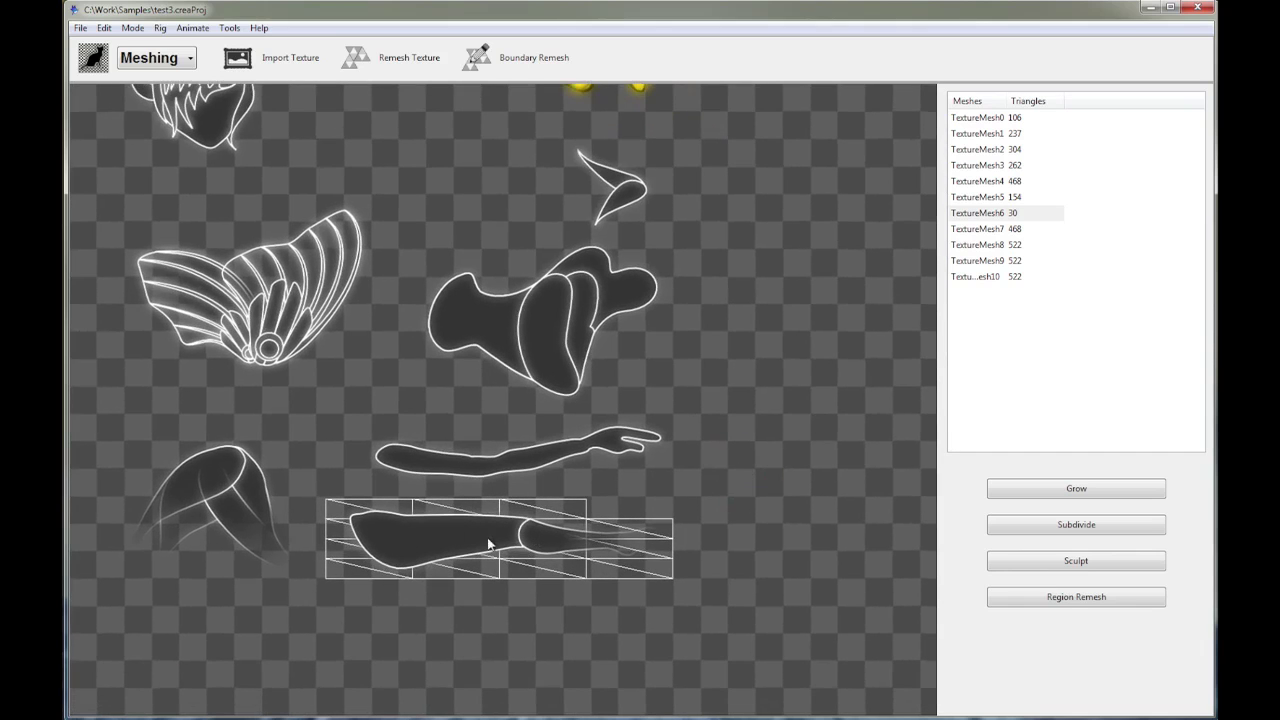
pyautogui.click(1064, 600)
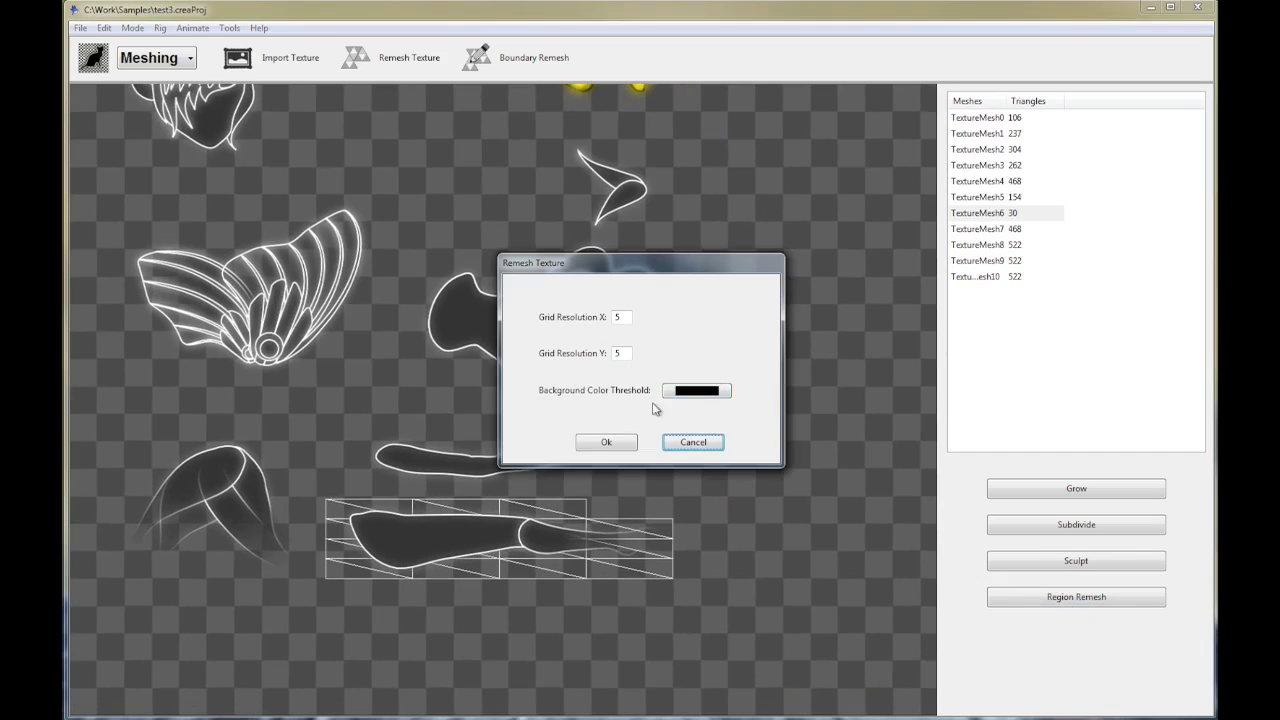
pyautogui.click(693, 442)
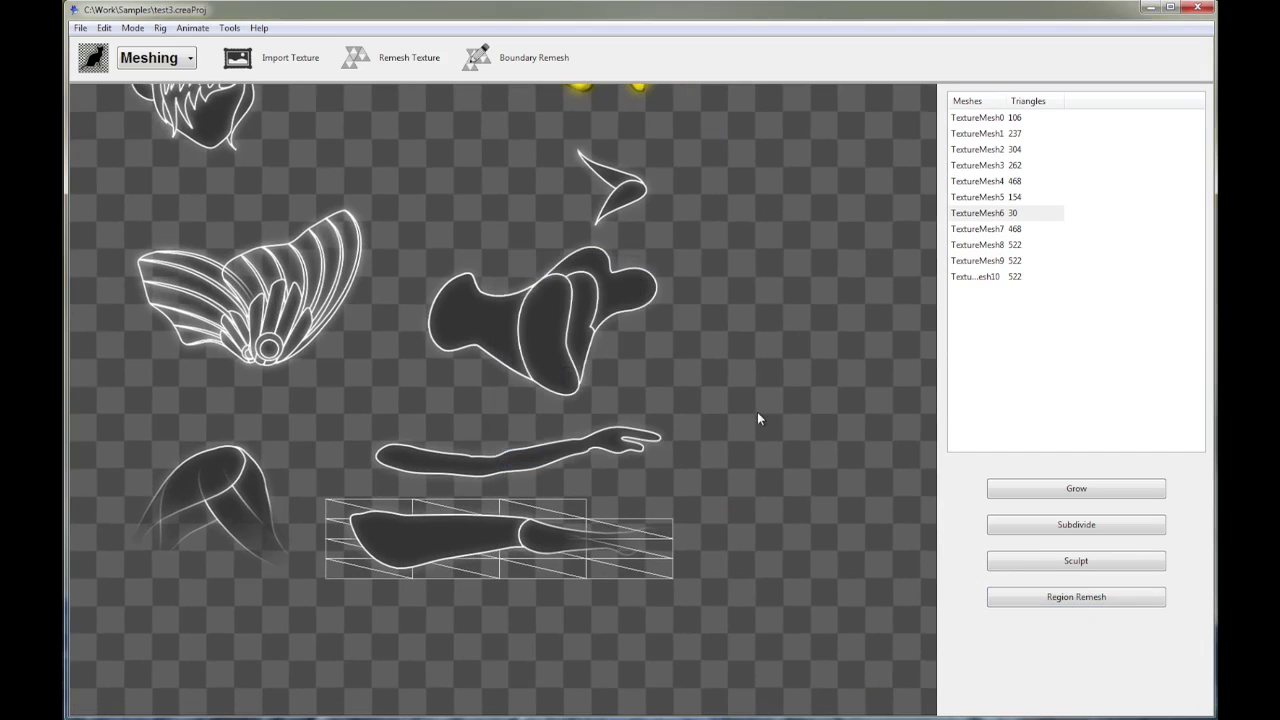
pyautogui.scroll(-2, 745, 367)
pyautogui.moveTo(746, 361); pyautogui.dragTo(742, 383)
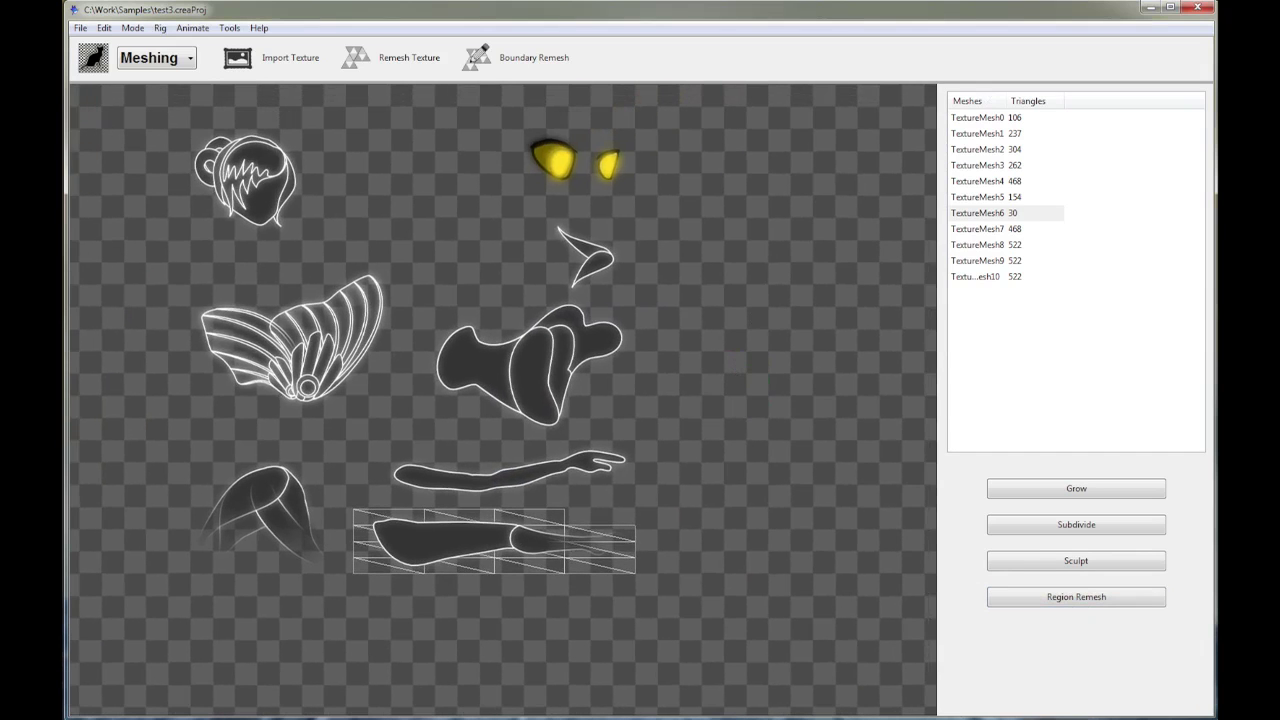